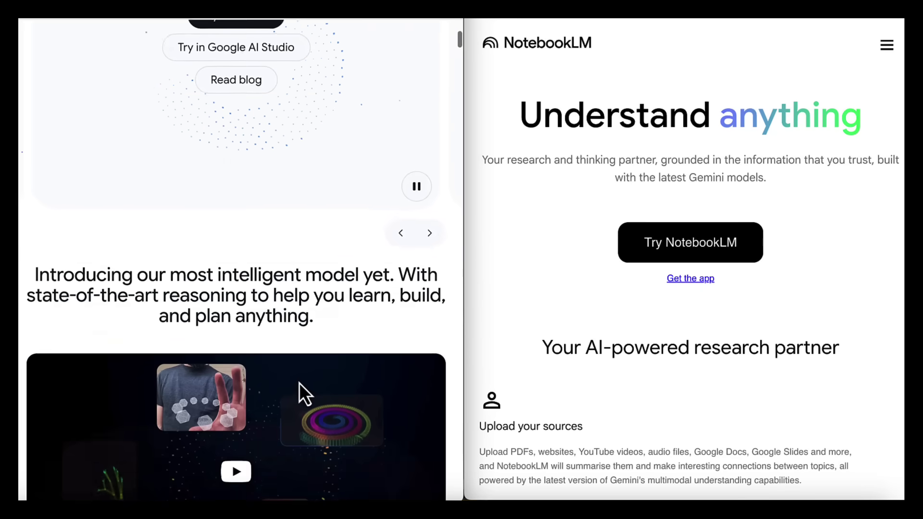
- Scroll through the Google DeepMind and NotebookLM landing pages side by side
{"action": "scroll", "coordinate": [300, 382], "scroll_direction": "down", "scroll_amount": 10}
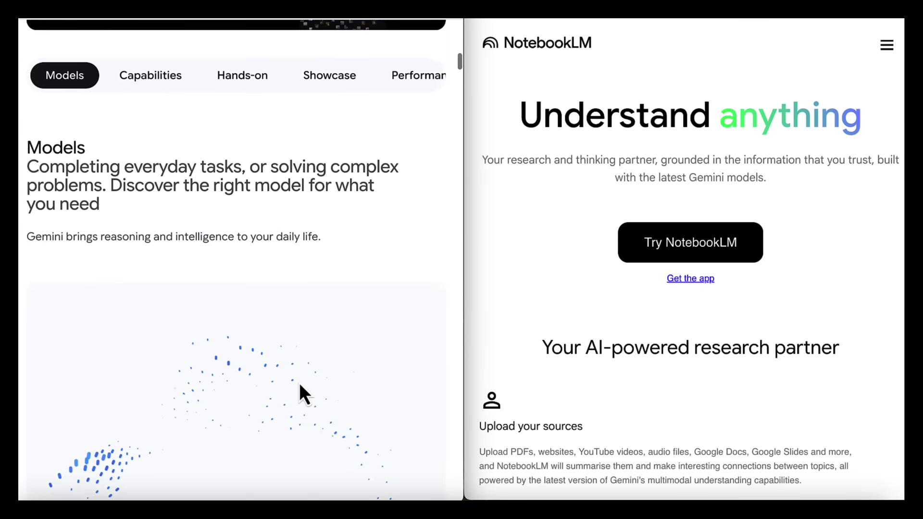
{"action": "scroll", "coordinate": [300, 383], "scroll_direction": "down", "scroll_amount": 3}
{"action": "scroll", "coordinate": [300, 383], "scroll_direction": "up", "scroll_amount": 15}
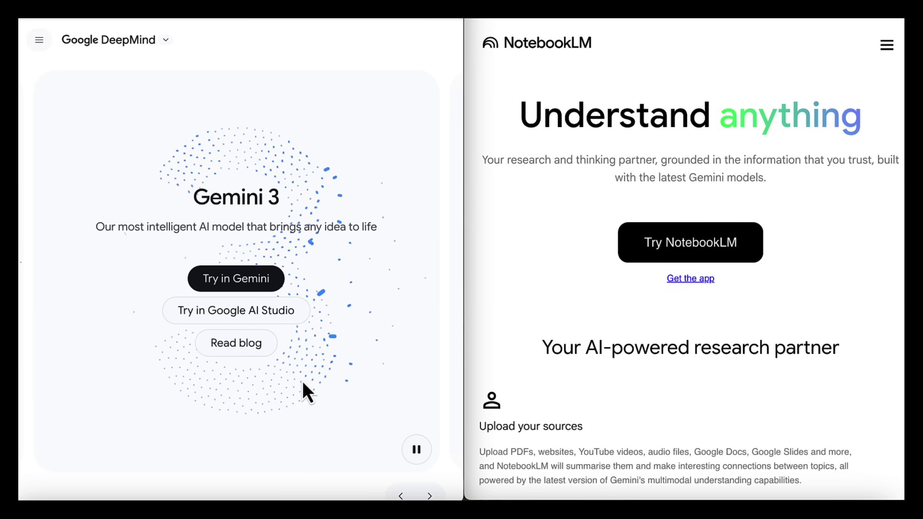
{"action": "scroll", "coordinate": [302, 381], "scroll_direction": "down", "scroll_amount": 4}
{"action": "scroll", "coordinate": [522, 363], "scroll_direction": "down", "scroll_amount": 10}
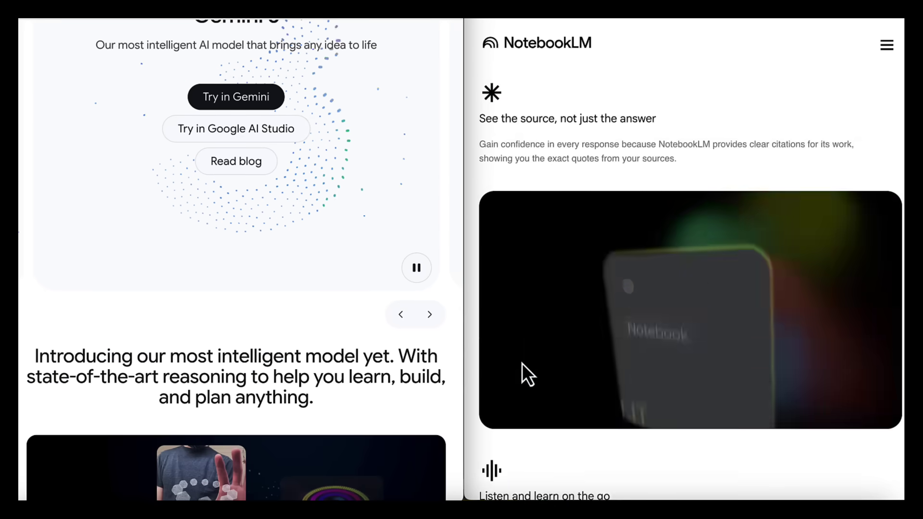
{"action": "scroll", "coordinate": [522, 364], "scroll_direction": "down", "scroll_amount": 7}
{"action": "scroll", "coordinate": [319, 418], "scroll_direction": "down", "scroll_amount": 15}
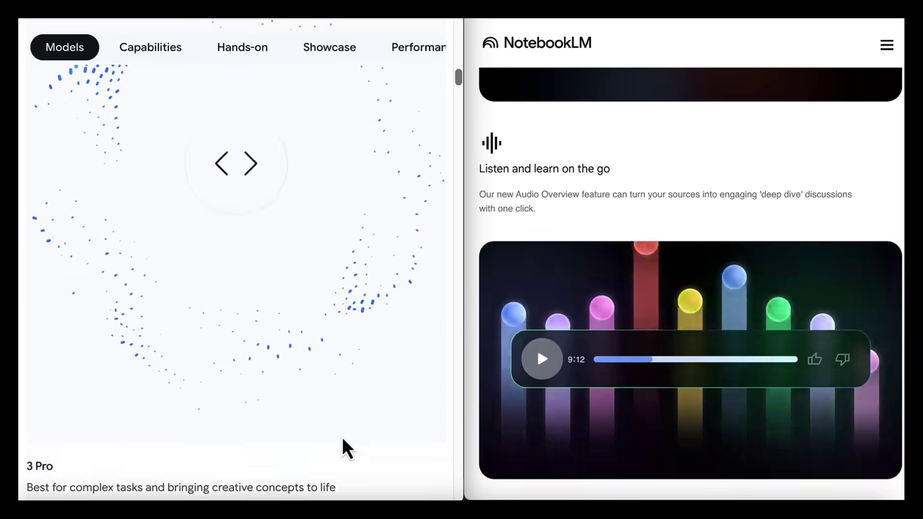
{"action": "scroll", "coordinate": [342, 438], "scroll_direction": "down", "scroll_amount": 5}
{"action": "scroll", "coordinate": [567, 443], "scroll_direction": "down", "scroll_amount": 10}
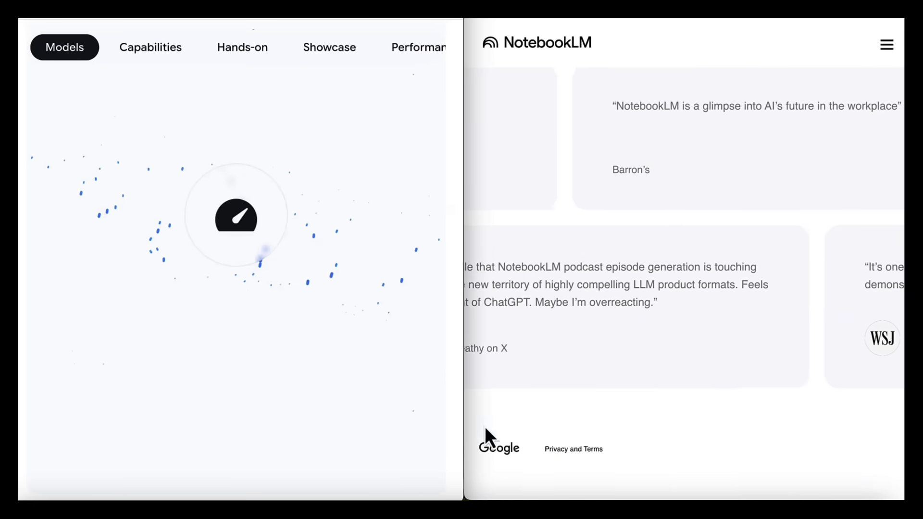
{"action": "scroll", "coordinate": [397, 428], "scroll_direction": "up", "scroll_amount": 20}
{"action": "scroll", "coordinate": [620, 339], "scroll_direction": "up", "scroll_amount": 15}
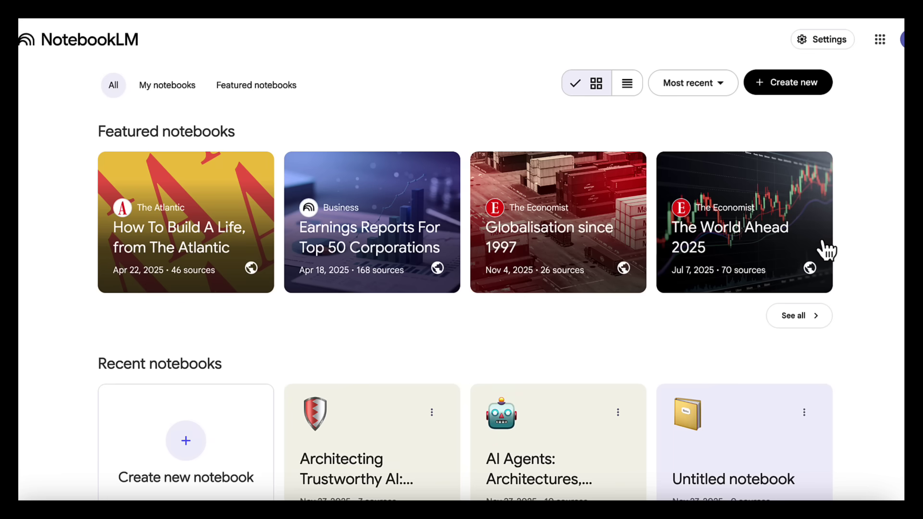
- Create a notebook and import 10 Fast Research web sources on AI adoption by industry, 2010–2025
{"action": "left_click", "coordinate": [775, 88]}
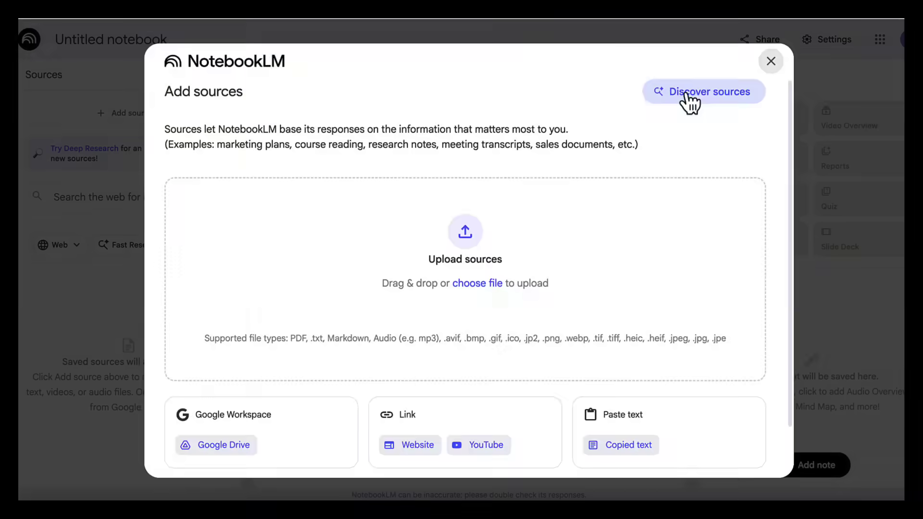
{"action": "key", "text": "Escape"}
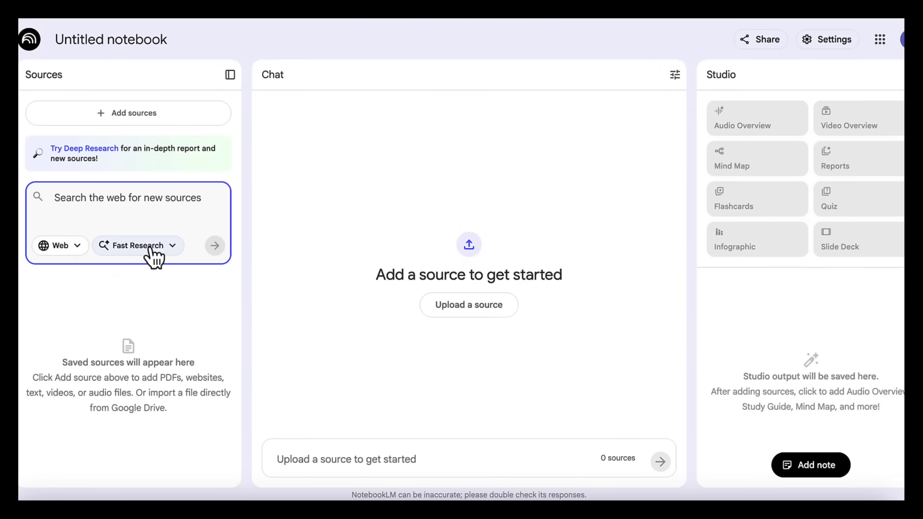
{"action": "type", "text": "AI adoption statistics by industry from 2010 to 2025 including finance, healthcare, retail, logistics, manufacturing, and education."}
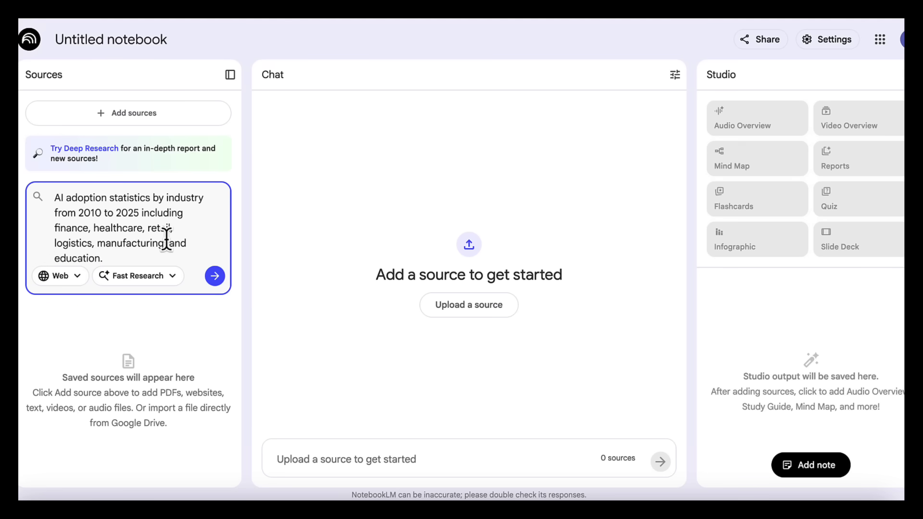
{"action": "left_click", "coordinate": [215, 276]}
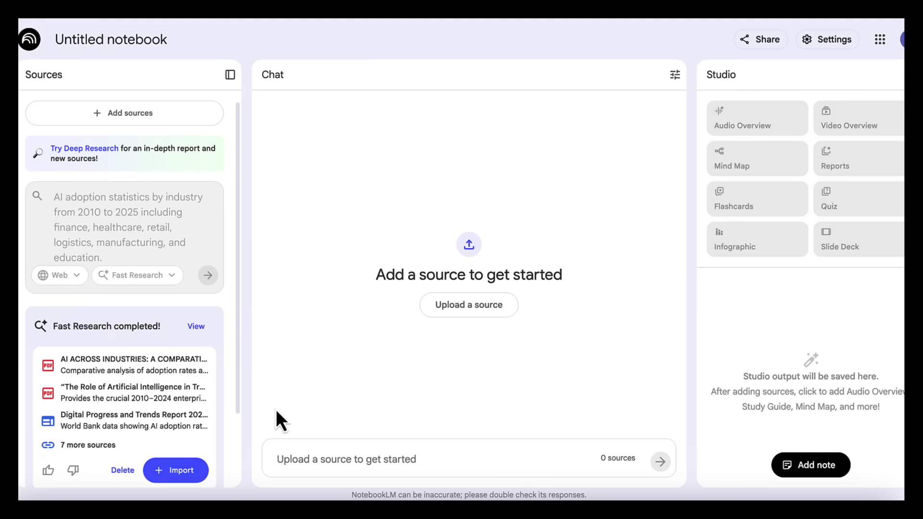
{"action": "left_click", "coordinate": [186, 471]}
- Ask the notebook for a year-by-year table of AI adoption rates by industry
{"action": "scroll", "coordinate": [133, 457], "scroll_direction": "down", "scroll_amount": 3}
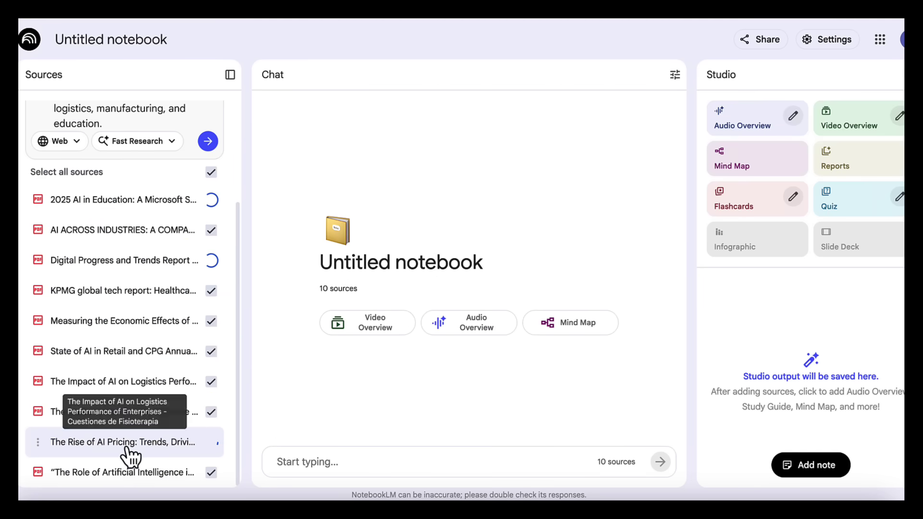
{"action": "scroll", "coordinate": [129, 457], "scroll_direction": "up", "scroll_amount": 1}
{"action": "scroll", "coordinate": [127, 456], "scroll_direction": "up", "scroll_amount": 2}
{"action": "scroll", "coordinate": [130, 456], "scroll_direction": "down", "scroll_amount": 3}
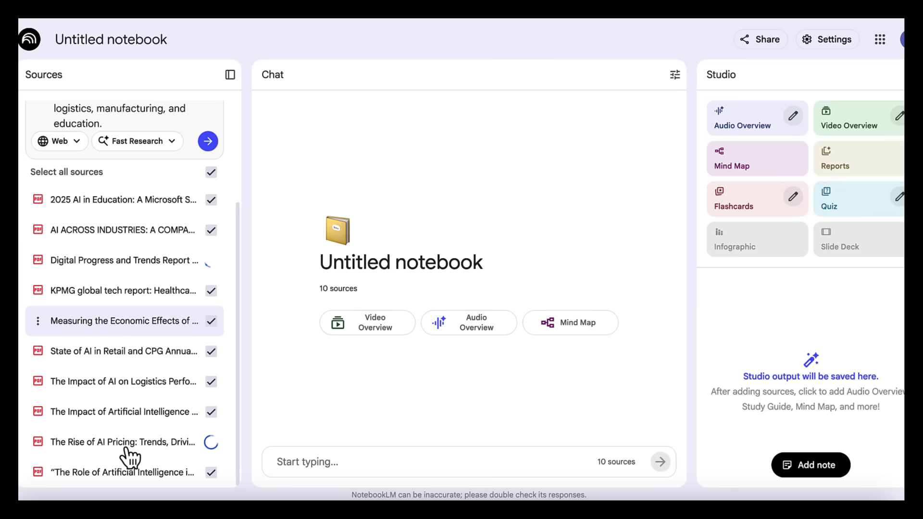
{"action": "type", "text": "Provide AI adoption rates by industry from 2010 to 2025 in a structured year by year table format with percentages."}
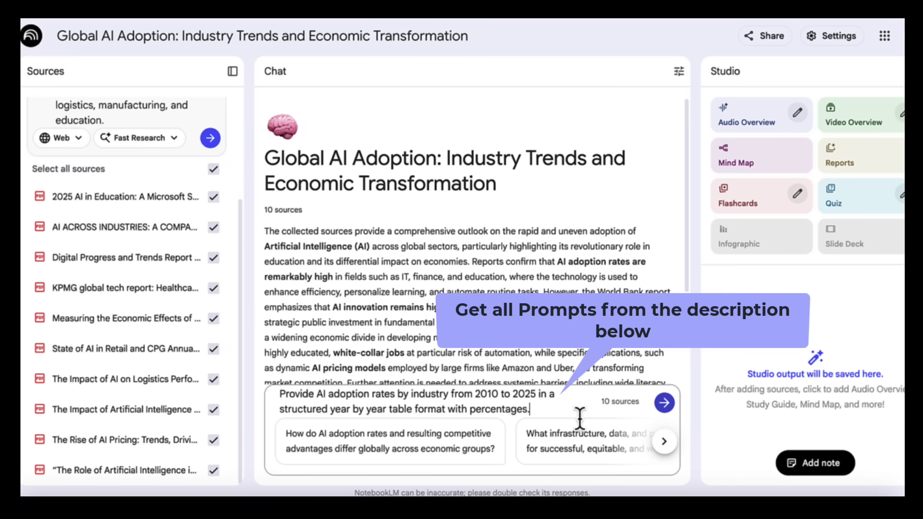
{"action": "key", "text": "Return"}
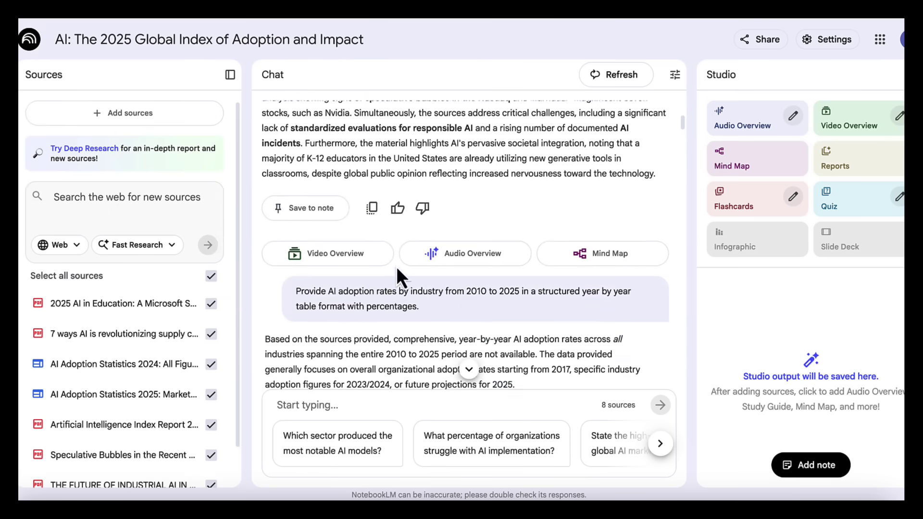
- Review the 2017–2025 adoption-rate table answer and copy it to the clipboard
{"action": "scroll", "coordinate": [395, 266], "scroll_direction": "down", "scroll_amount": 5}
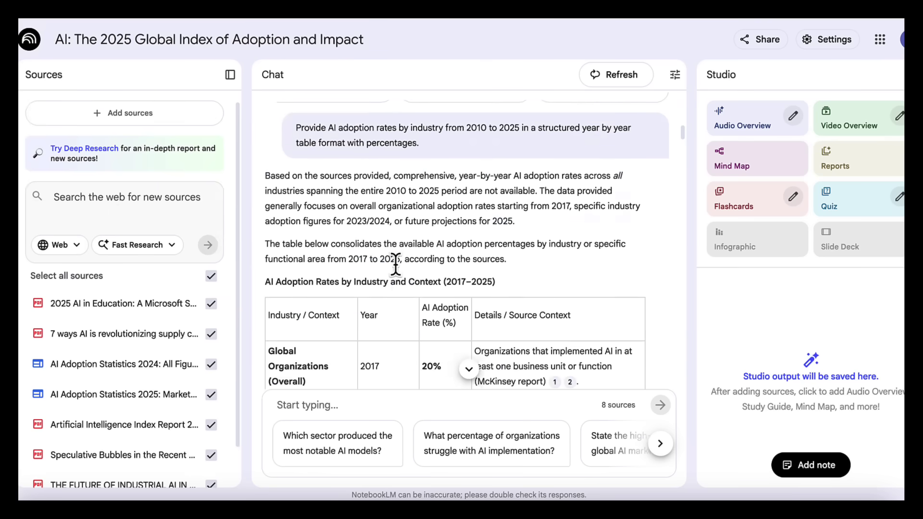
{"action": "scroll", "coordinate": [551, 287], "scroll_direction": "down", "scroll_amount": 1}
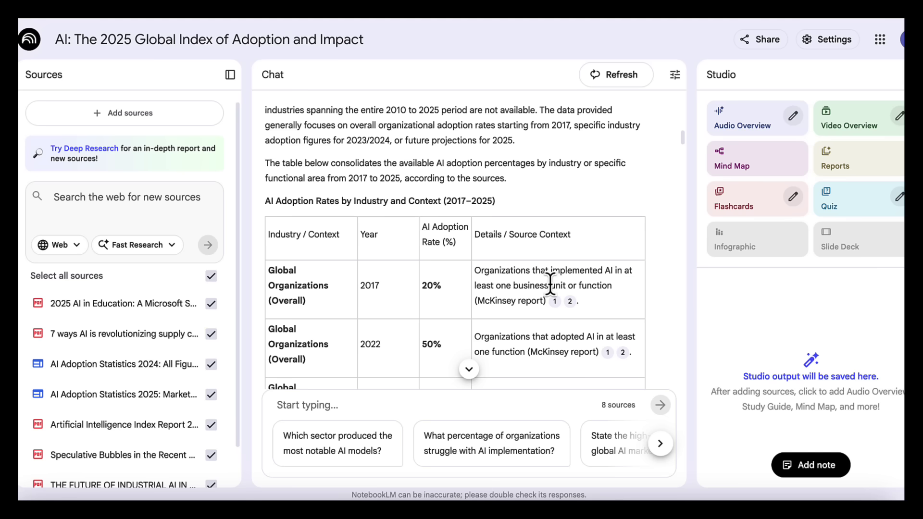
{"action": "scroll", "coordinate": [396, 269], "scroll_direction": "down", "scroll_amount": 10}
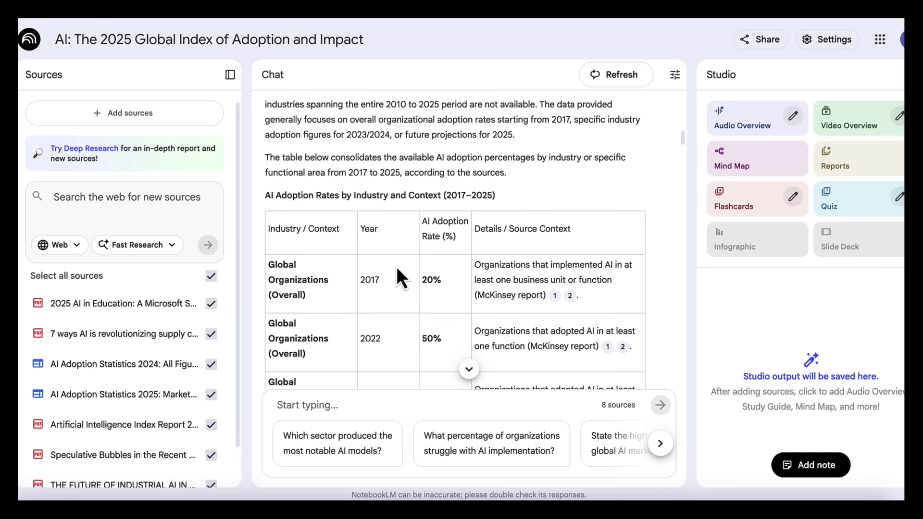
{"action": "scroll", "coordinate": [397, 269], "scroll_direction": "down", "scroll_amount": 15}
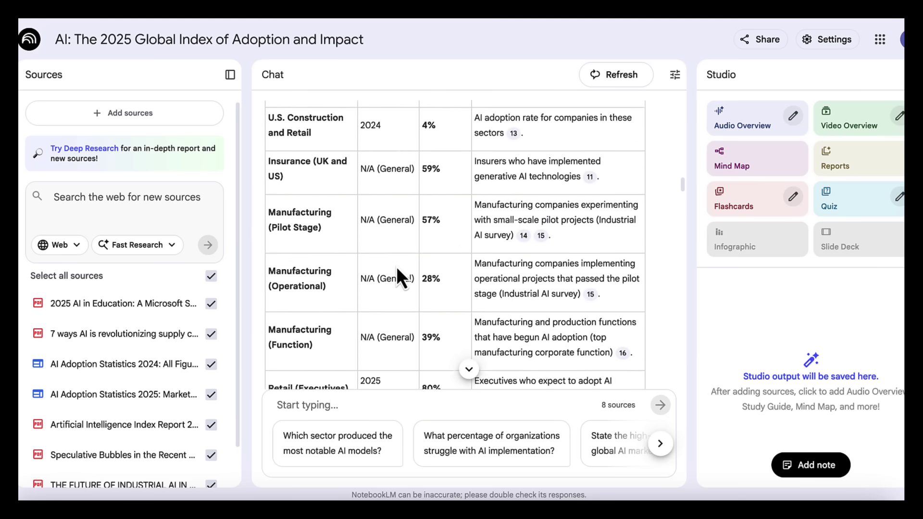
{"action": "left_click", "coordinate": [358, 364]}
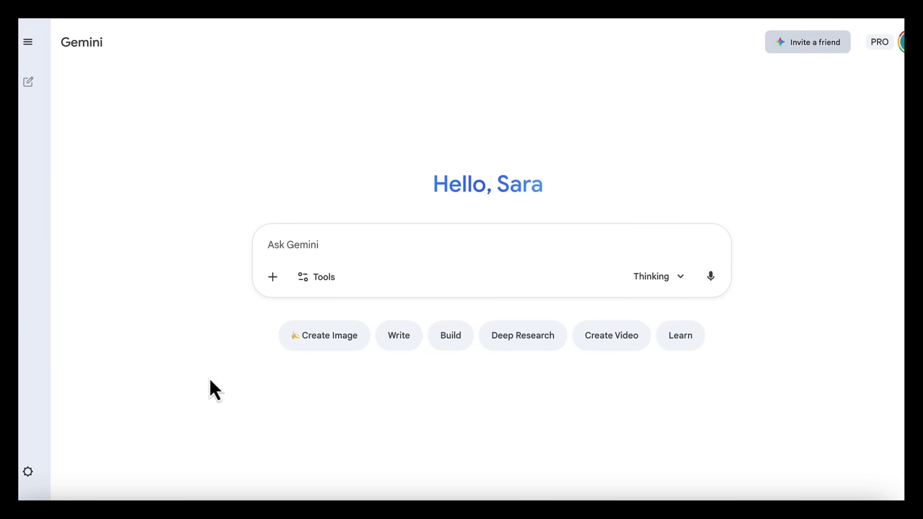
- Submit the copied data to Gemini Canvas, requesting an animated race bar chart of six industries, 2010–2025
{"action": "key", "text": "ctrl+v"}
{"action": "scroll", "coordinate": [324, 241], "scroll_direction": "up", "scroll_amount": 20}
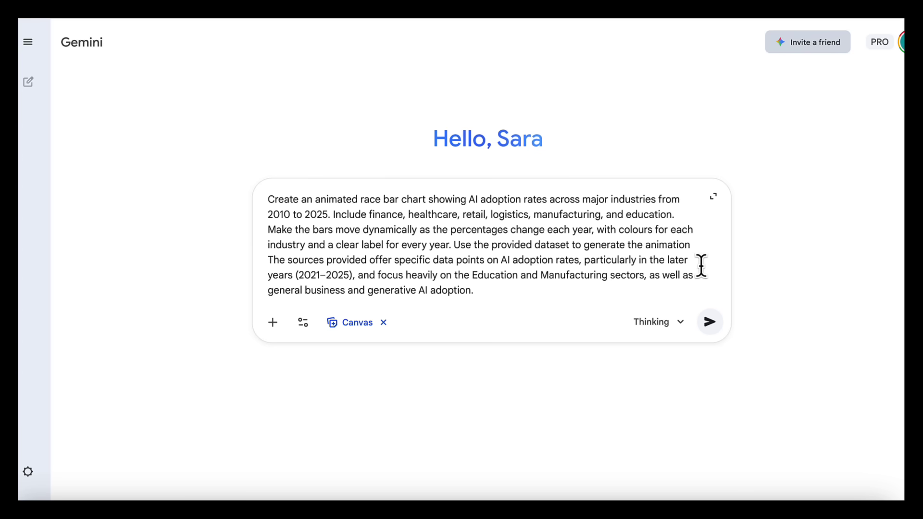
{"action": "scroll", "coordinate": [702, 267], "scroll_direction": "down", "scroll_amount": 1}
{"action": "left_click", "coordinate": [709, 323]}
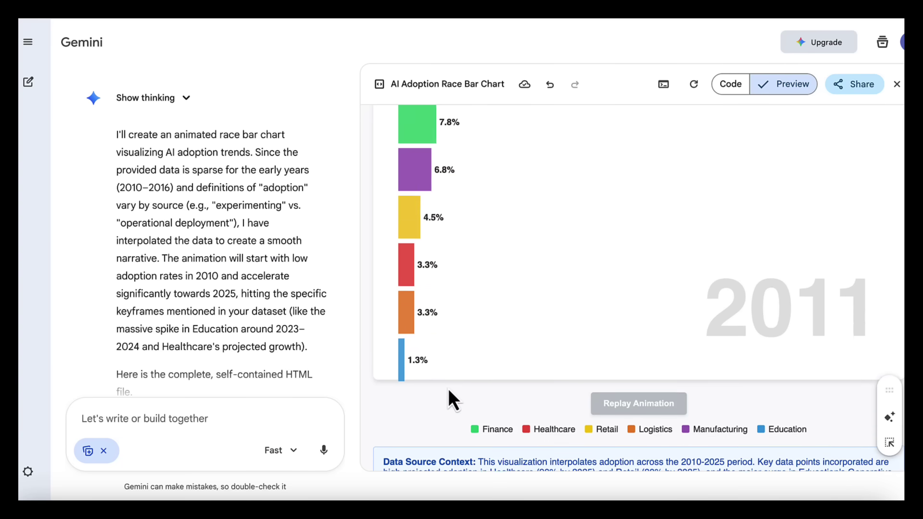
- Watch the race chart animate in the Canvas preview through 2025, Finance leading at 94%
{"action": "scroll", "coordinate": [447, 390], "scroll_direction": "up", "scroll_amount": 3}
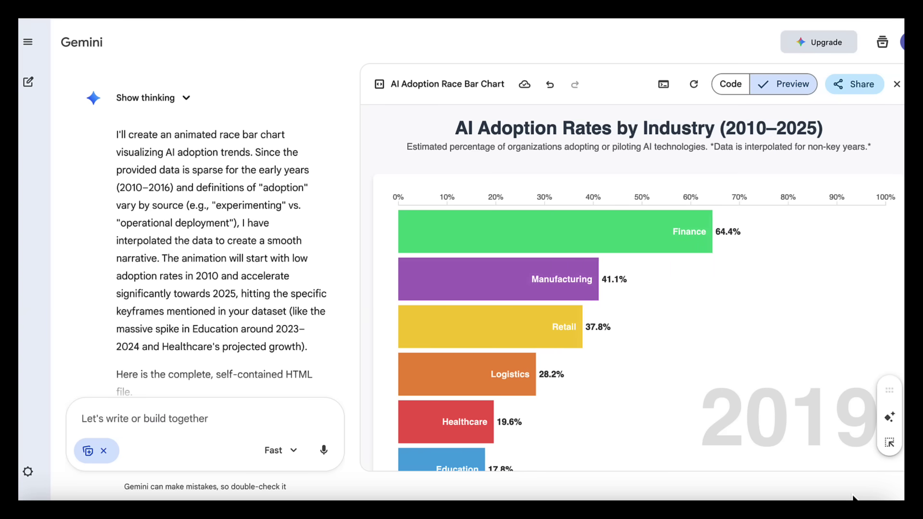
{"action": "scroll", "coordinate": [846, 448], "scroll_direction": "down", "scroll_amount": 2}
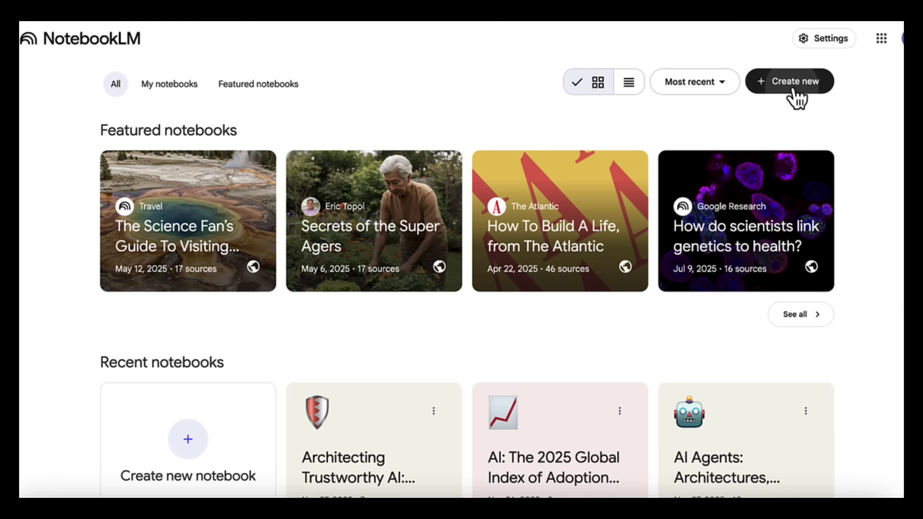
- Create another notebook and import 10 Fast Research sources from a YouTube search on AI agents
{"action": "left_click", "coordinate": [794, 92]}
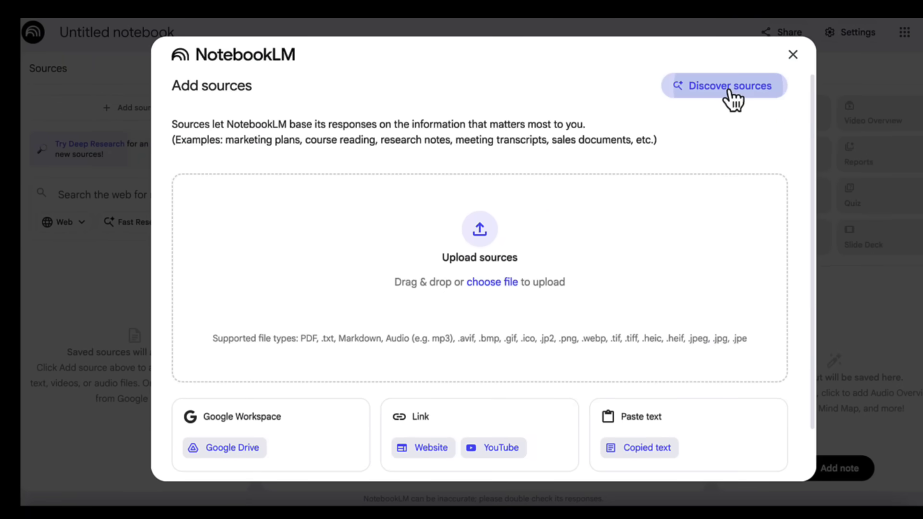
{"action": "left_click", "coordinate": [731, 86]}
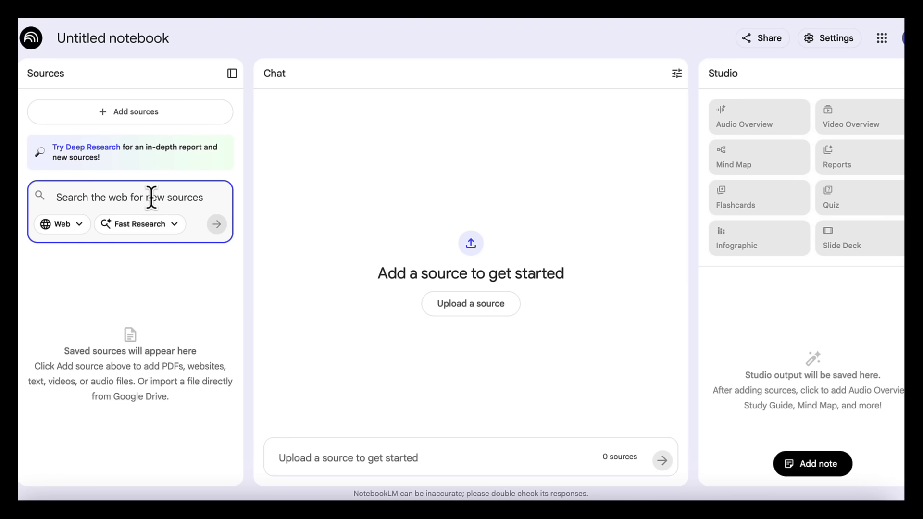
{"action": "key", "text": "ctrl+v"}
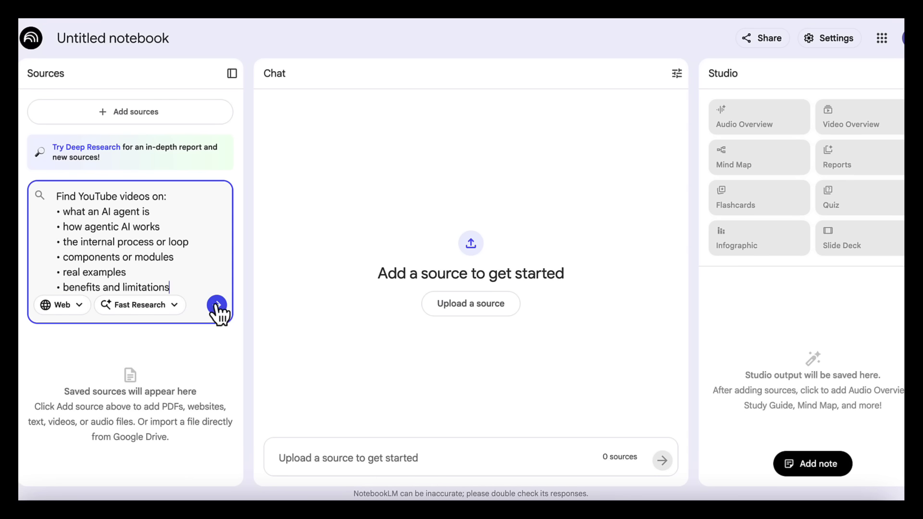
{"action": "left_click", "coordinate": [216, 305]}
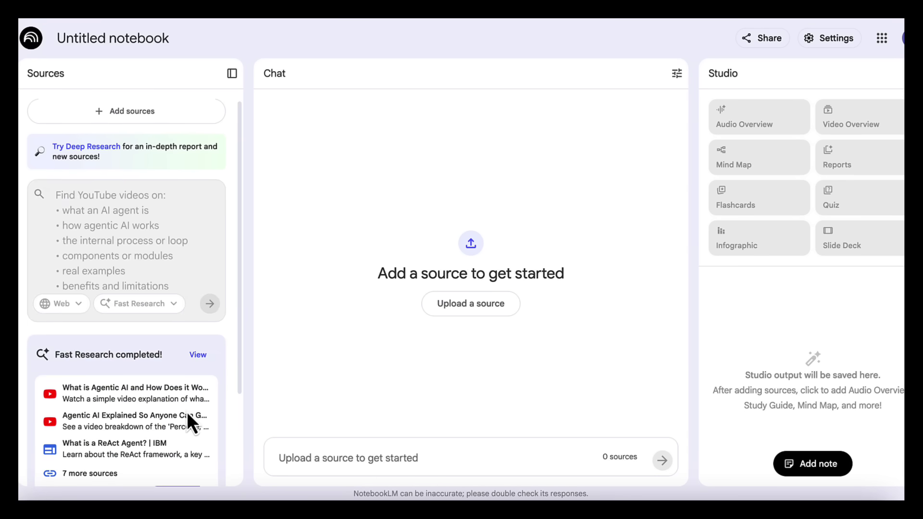
{"action": "scroll", "coordinate": [187, 412], "scroll_direction": "down", "scroll_amount": 3}
{"action": "left_click", "coordinate": [181, 415]}
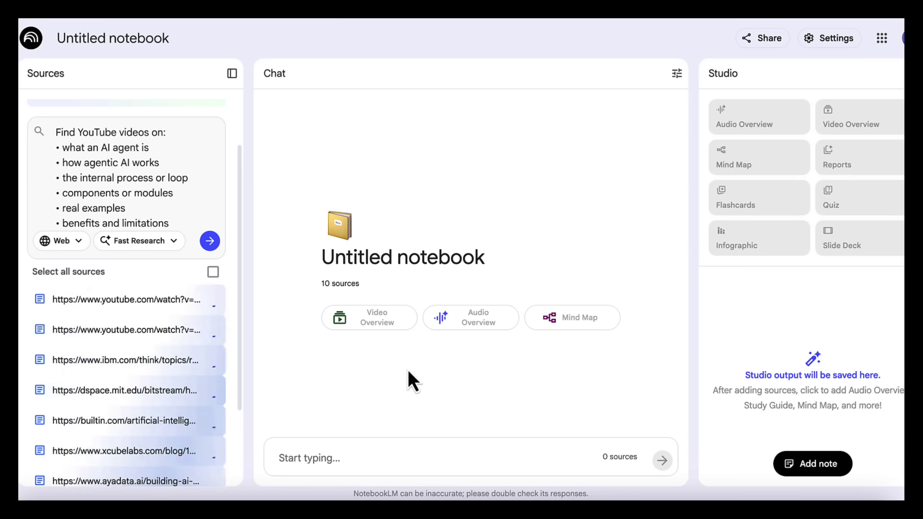
- Ask the notebook for a bullet-point explanation of AI agents from its sources
{"action": "left_click", "coordinate": [567, 450]}
{"action": "key", "text": "ctrl+v"}
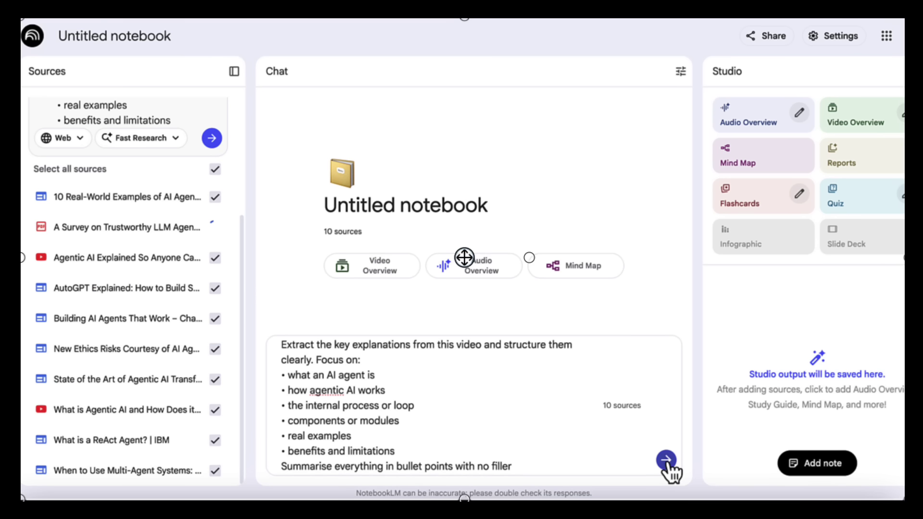
{"action": "left_click", "coordinate": [667, 460]}
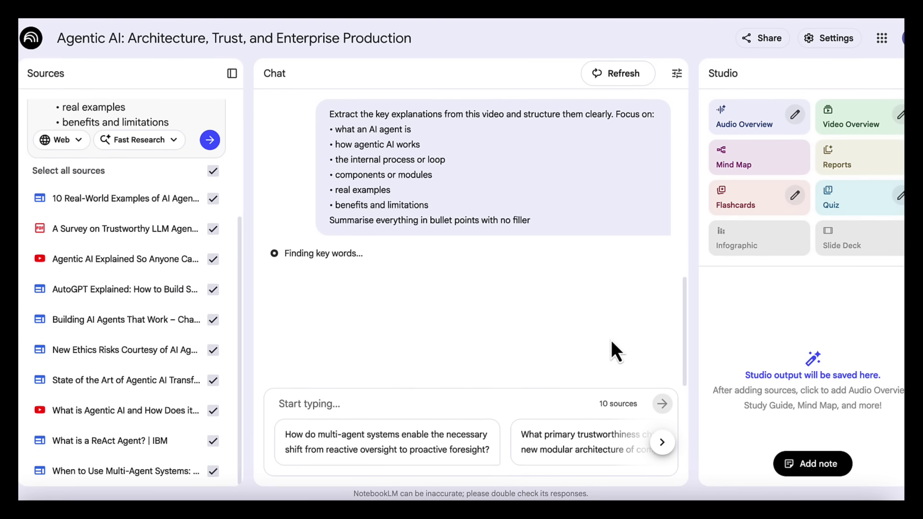
- Review the AI agent summary, ending in the Digital Project Manager analogy, and copy it
{"action": "scroll", "coordinate": [611, 340], "scroll_direction": "down", "scroll_amount": 5}
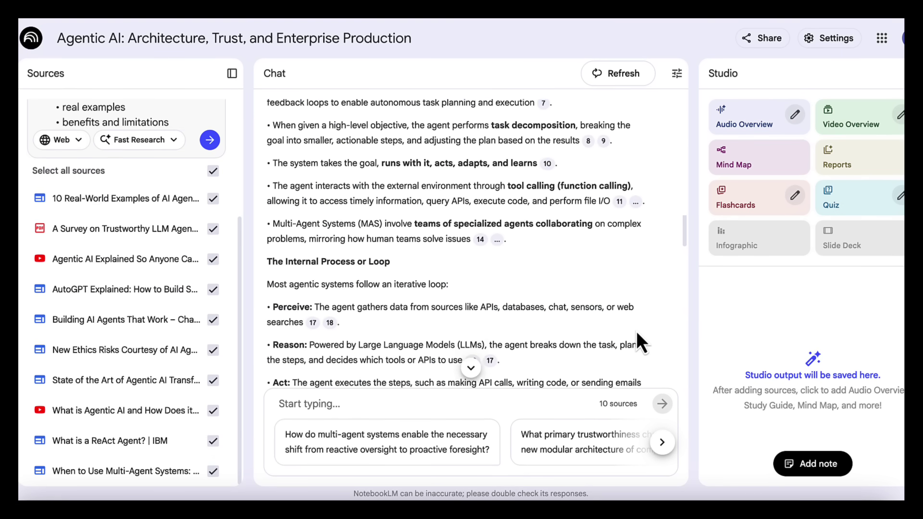
{"action": "scroll", "coordinate": [637, 331], "scroll_direction": "down", "scroll_amount": 3}
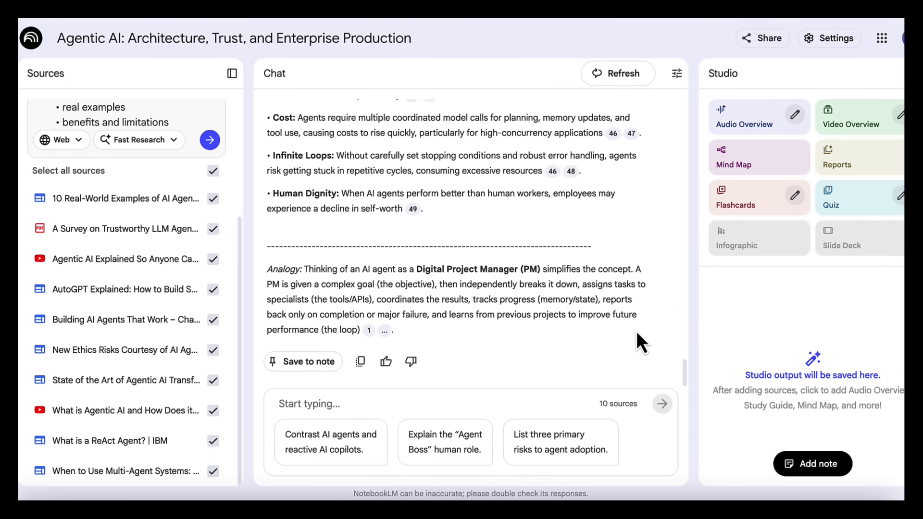
{"action": "scroll", "coordinate": [637, 331], "scroll_direction": "up", "scroll_amount": 10}
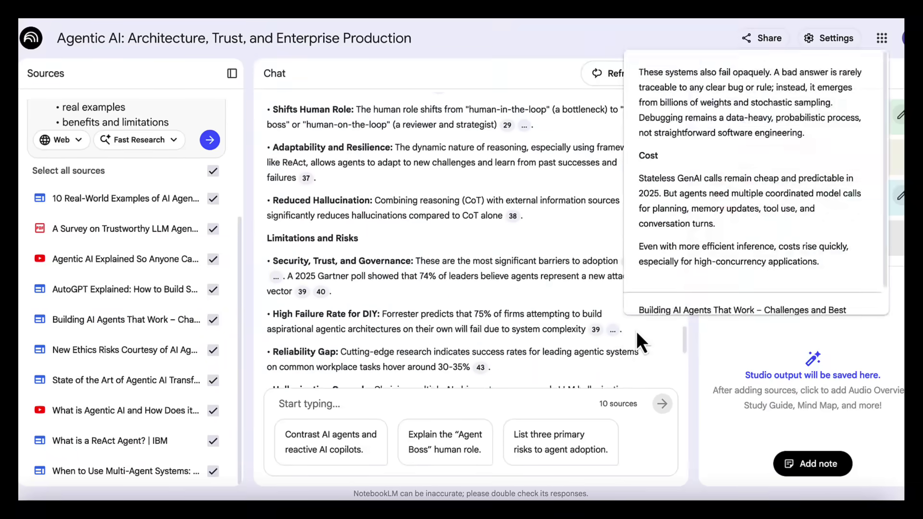
{"action": "scroll", "coordinate": [636, 331], "scroll_direction": "up", "scroll_amount": 10}
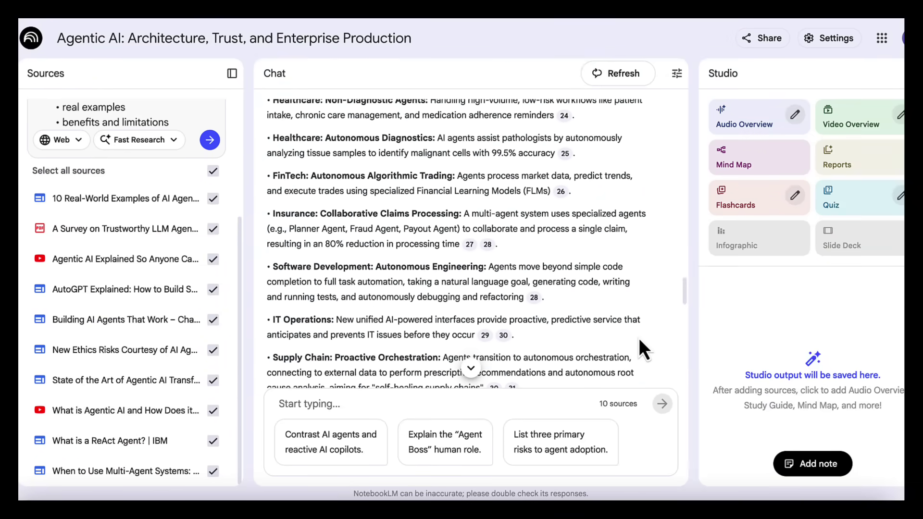
{"action": "scroll", "coordinate": [380, 381], "scroll_direction": "down", "scroll_amount": 15}
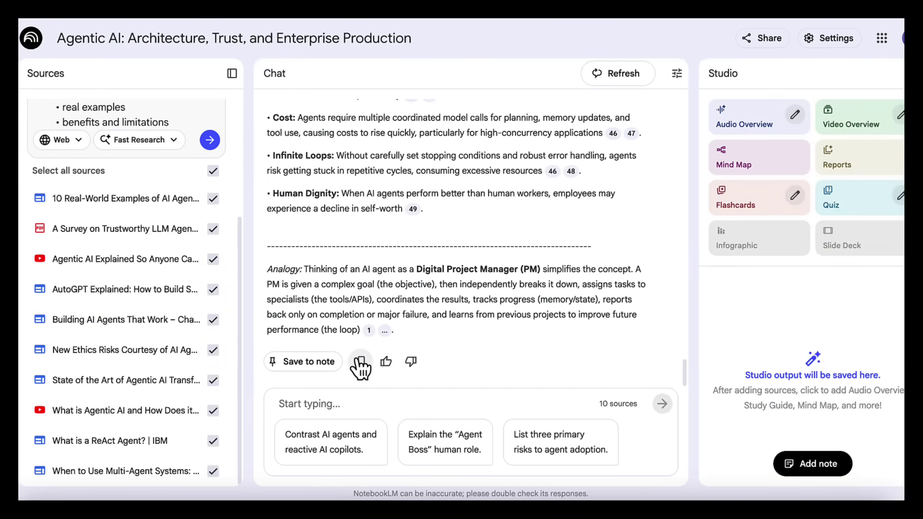
{"action": "left_click", "coordinate": [361, 363]}
- Paste the AI agent explanation into Gemini with the Canvas tool enabled
{"action": "key", "text": "alt+Tab"}
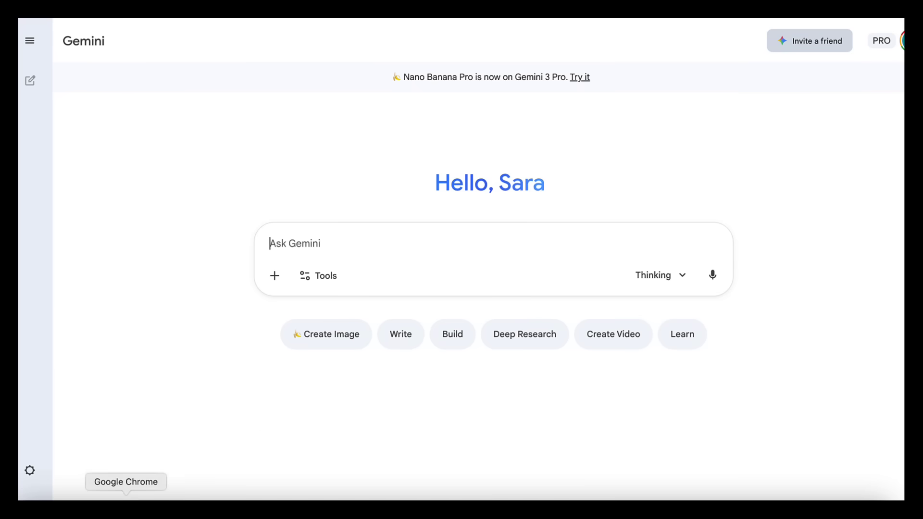
{"action": "key", "text": "ctrl+v"}
{"action": "left_click", "coordinate": [320, 321]}
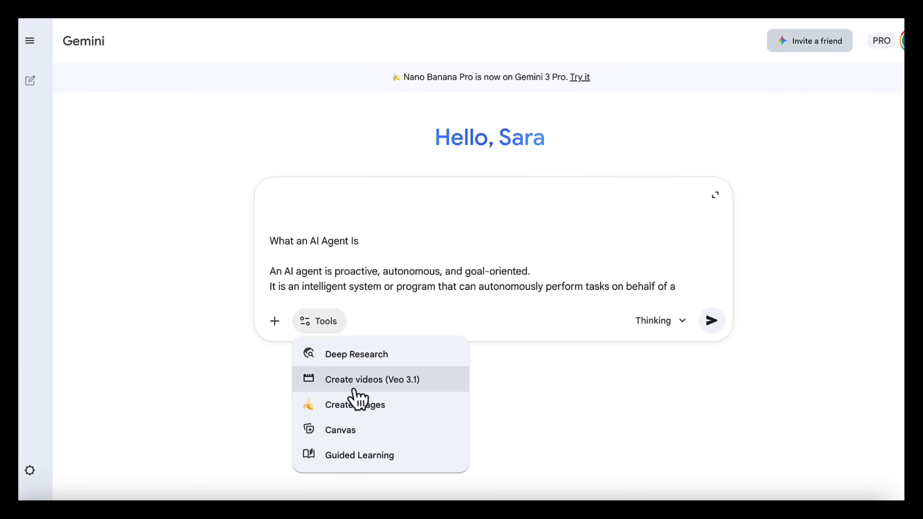
{"action": "left_click", "coordinate": [365, 430]}
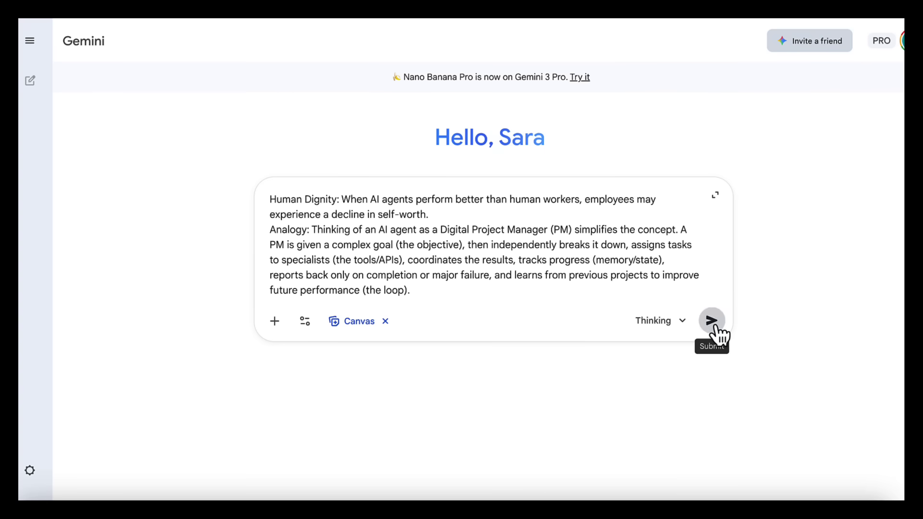
- Generate the 'Understanding AI Agents' infographic and view it at full size
{"action": "left_click", "coordinate": [714, 322]}
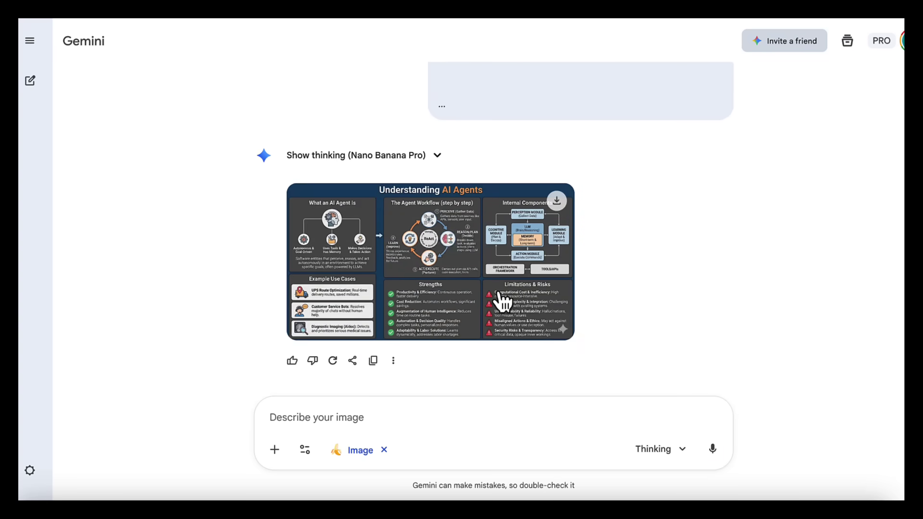
{"action": "left_click", "coordinate": [499, 294]}
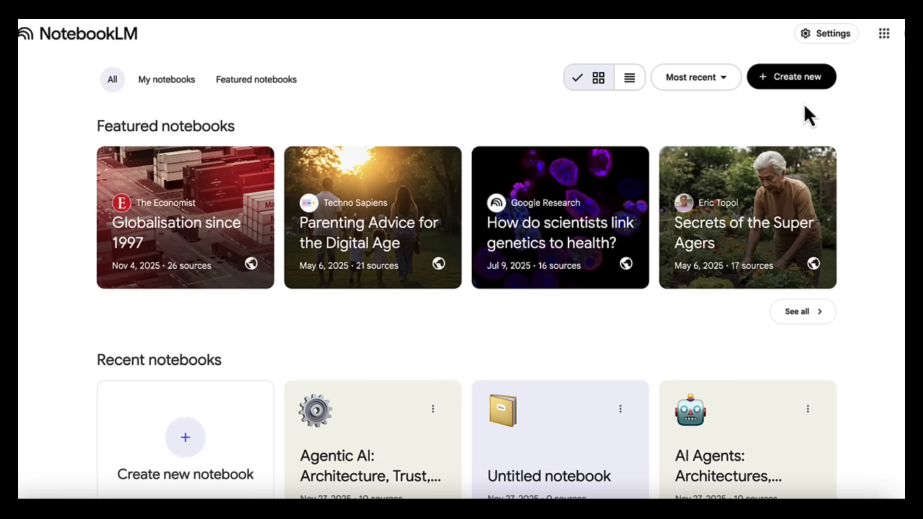
- Create a third notebook and import 10 Fast Research sources on AI skills gap reports, 2015–2025
{"action": "left_click", "coordinate": [800, 86]}
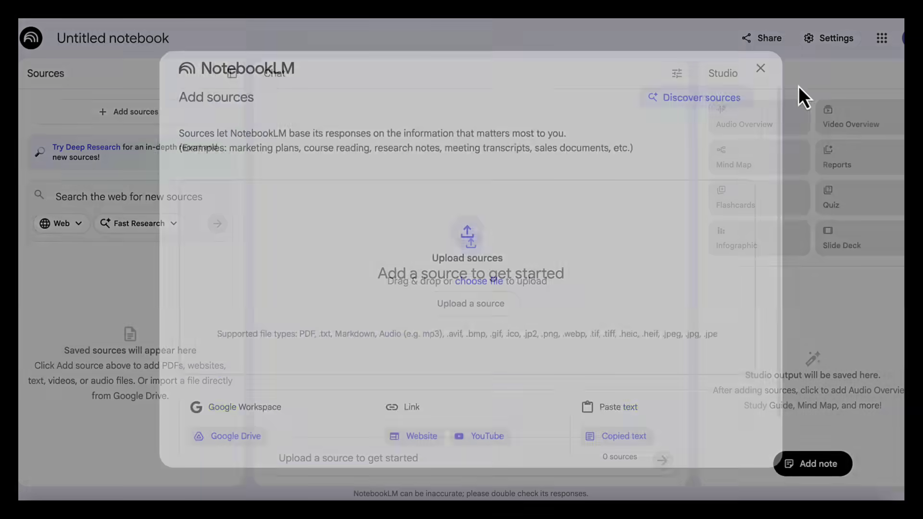
{"action": "left_click", "coordinate": [800, 90]}
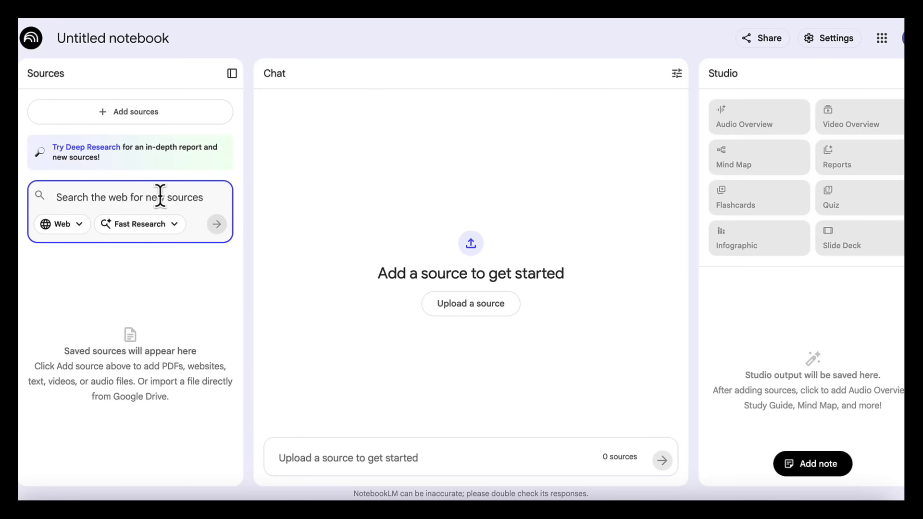
{"action": "key", "text": "ctrl+v"}
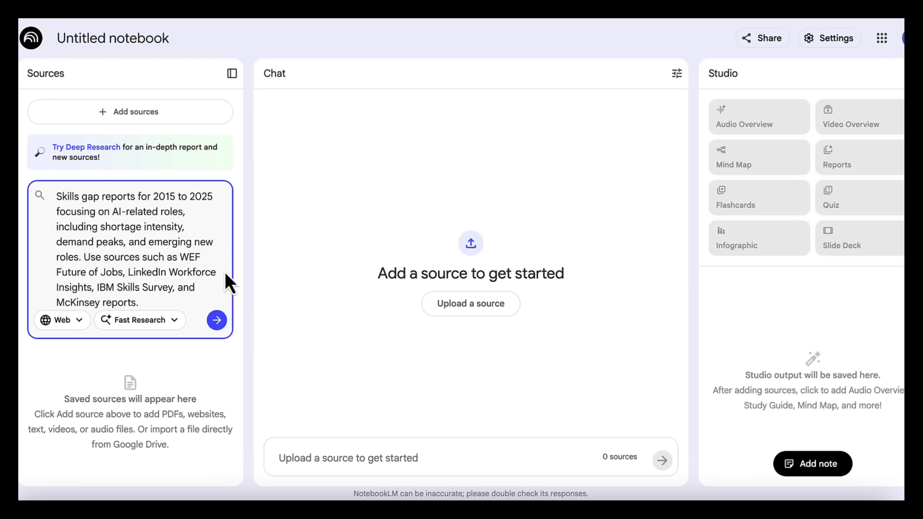
{"action": "left_click", "coordinate": [223, 326]}
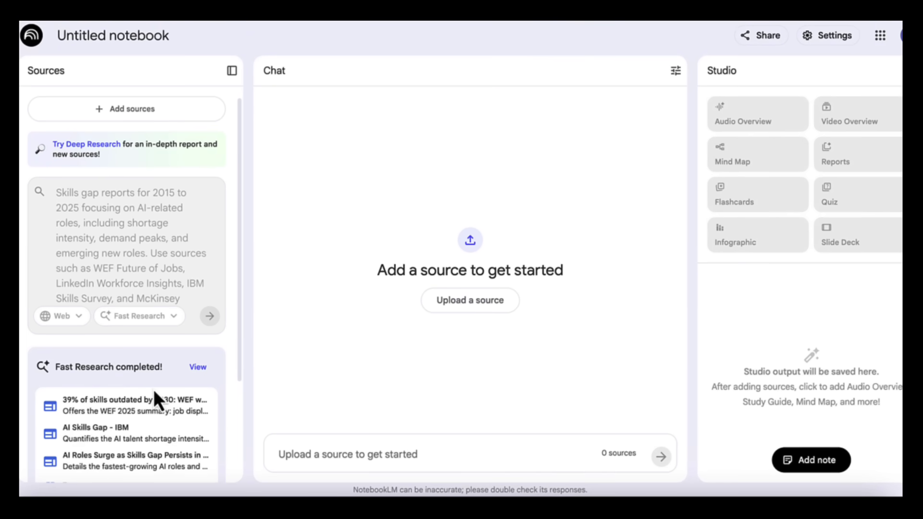
{"action": "scroll", "coordinate": [154, 394], "scroll_direction": "down", "scroll_amount": 3}
{"action": "left_click", "coordinate": [181, 382]}
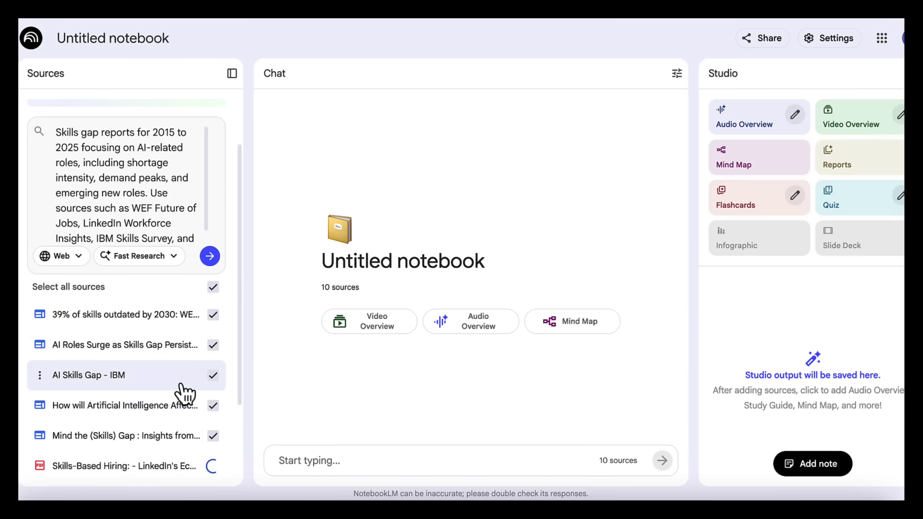
- Ask NotebookLM for a structured 2015–2025 AI skills gap dataset for a heatmap
{"action": "key", "text": "ctrl+v"}
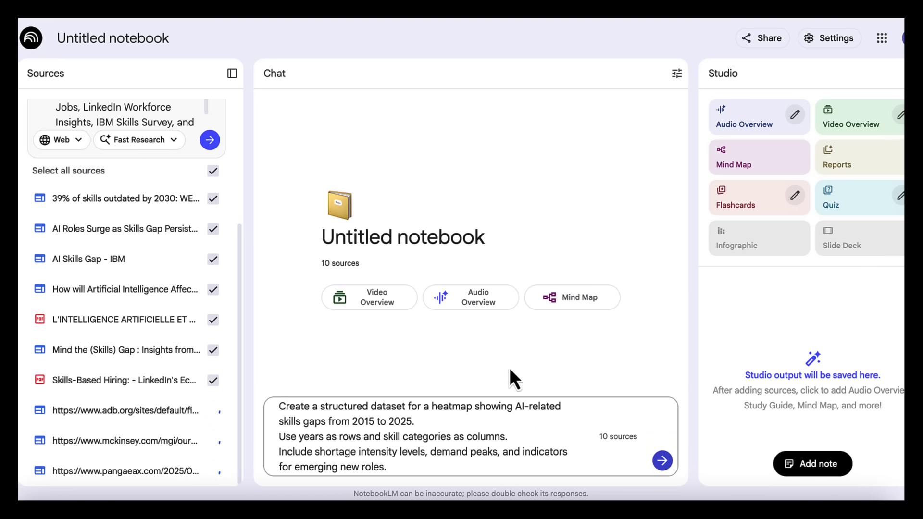
{"action": "left_click", "coordinate": [663, 461]}
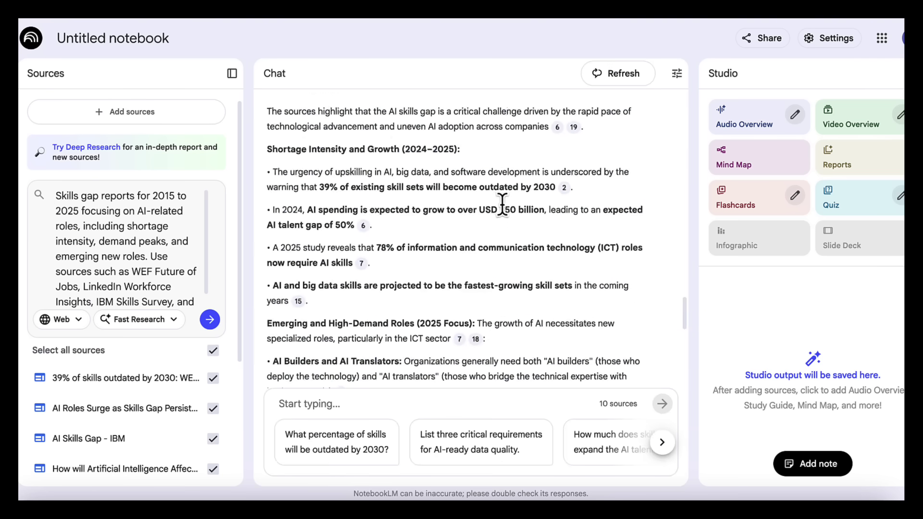
{"action": "scroll", "coordinate": [503, 206], "scroll_direction": "down", "scroll_amount": 10}
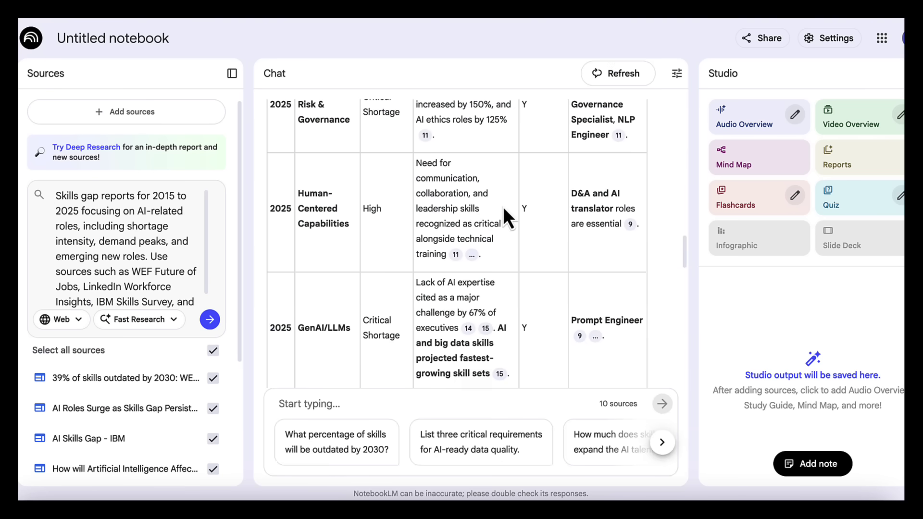
{"action": "scroll", "coordinate": [503, 207], "scroll_direction": "up", "scroll_amount": 15}
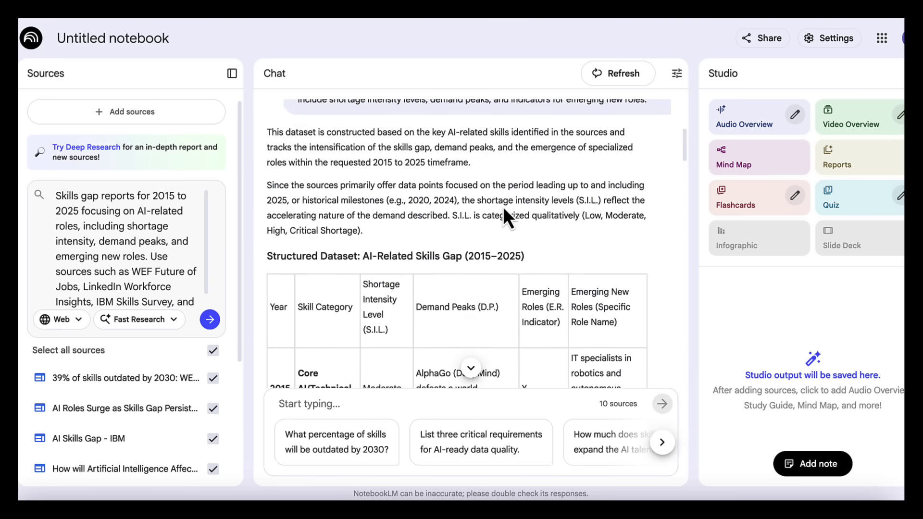
- Read the skills-gap answer from its year-by-year table down to the closing analogy
{"action": "scroll", "coordinate": [503, 207], "scroll_direction": "up", "scroll_amount": 4}
{"action": "scroll", "coordinate": [503, 207], "scroll_direction": "down", "scroll_amount": 3}
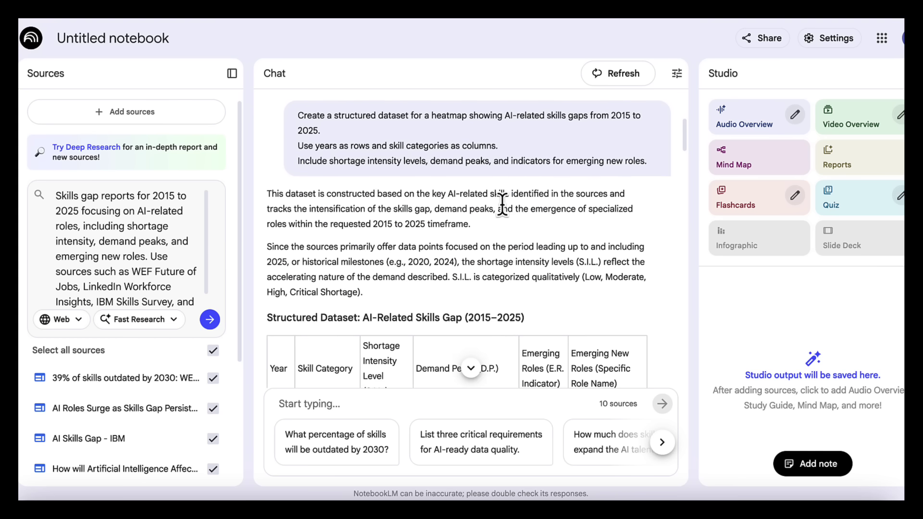
{"action": "scroll", "coordinate": [503, 207], "scroll_direction": "down", "scroll_amount": 3}
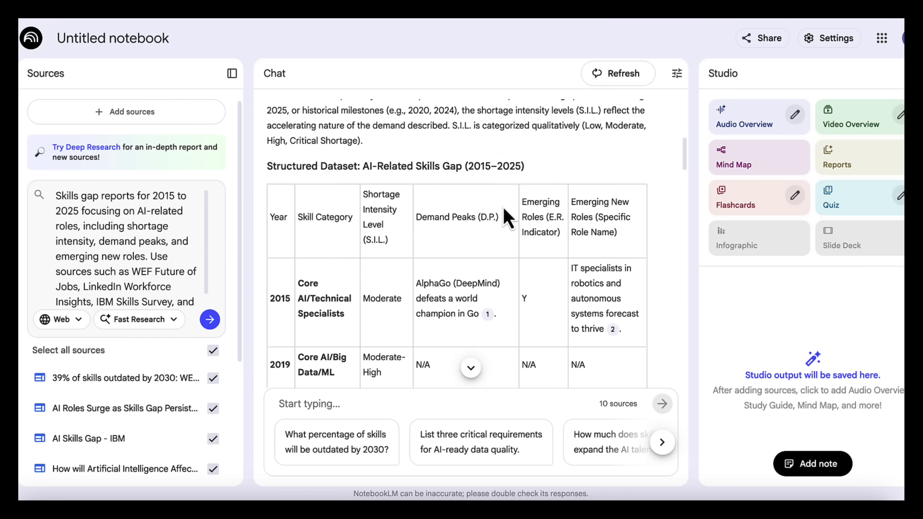
{"action": "scroll", "coordinate": [503, 207], "scroll_direction": "up", "scroll_amount": 2}
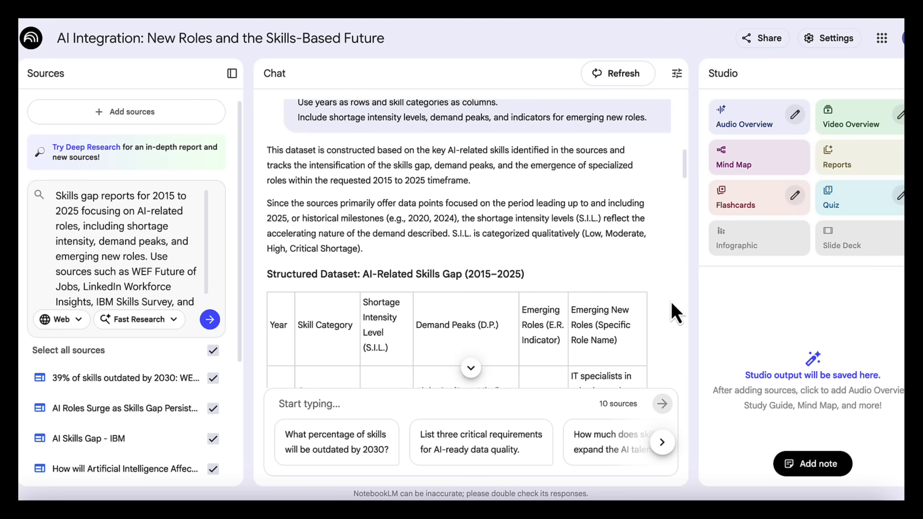
{"action": "scroll", "coordinate": [672, 302], "scroll_direction": "down", "scroll_amount": 10}
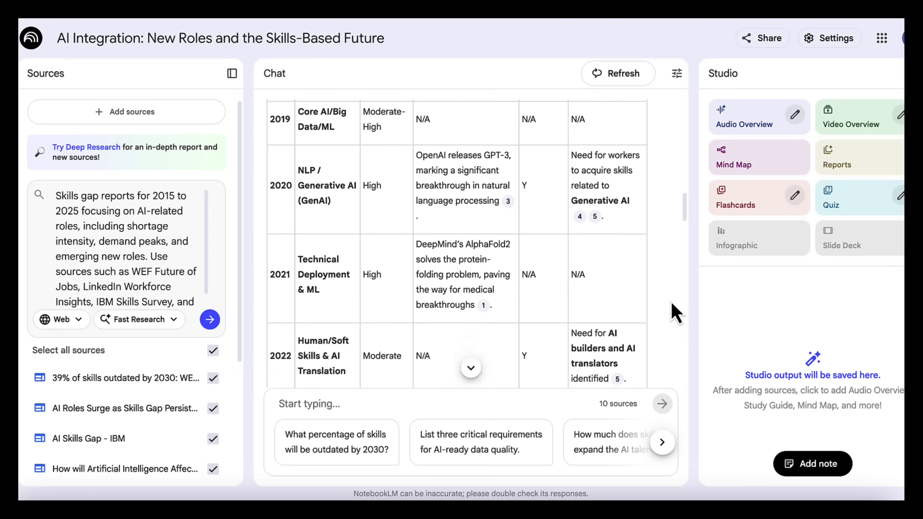
{"action": "scroll", "coordinate": [672, 301], "scroll_direction": "down", "scroll_amount": 10}
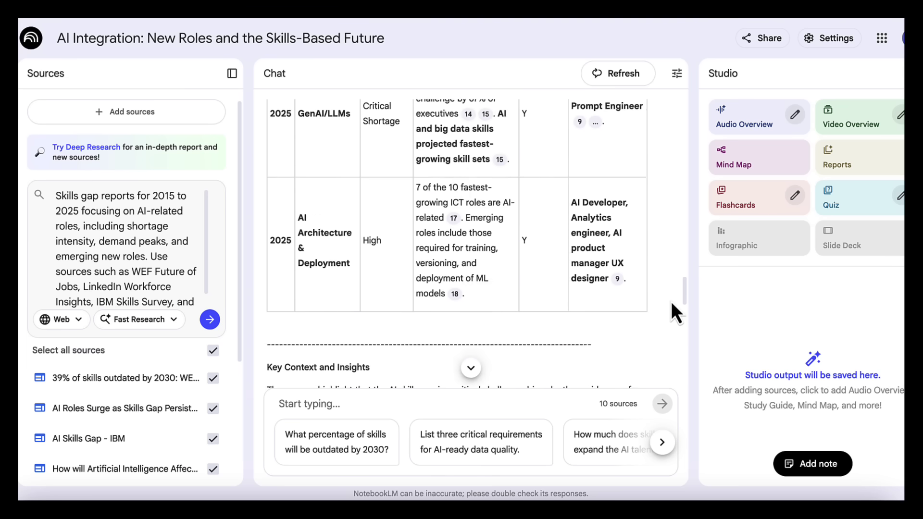
{"action": "scroll", "coordinate": [671, 302], "scroll_direction": "down", "scroll_amount": 10}
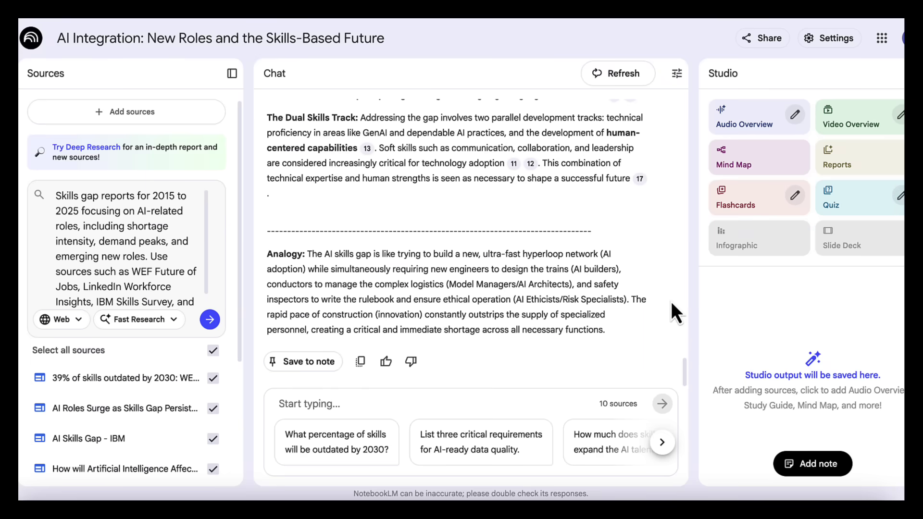
- Paste the copied NotebookLM skills-gap answer into Gemini's prompt with Canvas enabled
{"action": "left_click", "coordinate": [361, 361]}
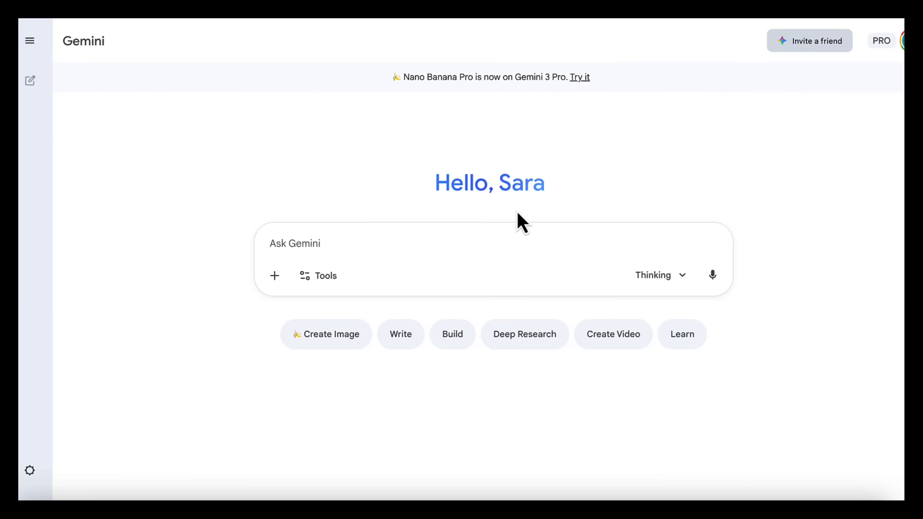
{"action": "key", "text": "ctrl+v"}
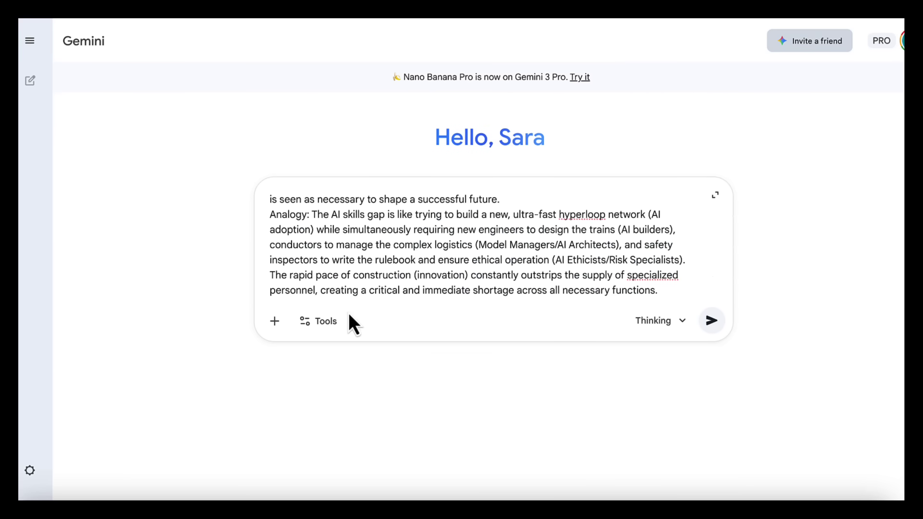
{"action": "left_click", "coordinate": [343, 322]}
{"action": "left_click", "coordinate": [340, 429]}
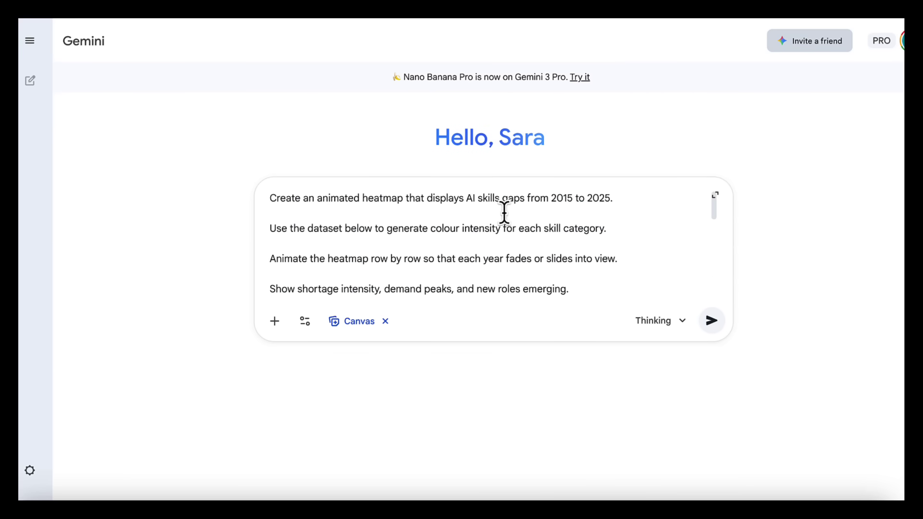
{"action": "scroll", "coordinate": [604, 238], "scroll_direction": "down", "scroll_amount": 1}
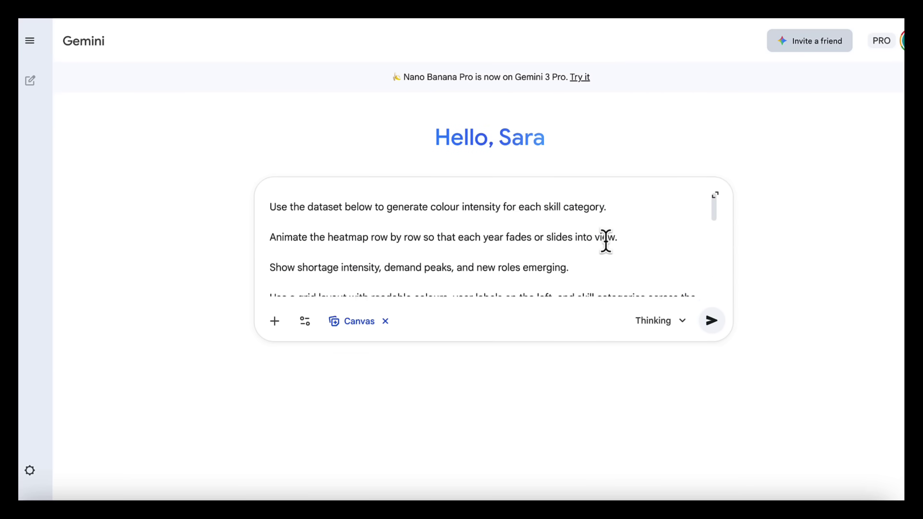
{"action": "scroll", "coordinate": [469, 205], "scroll_direction": "up", "scroll_amount": 2}
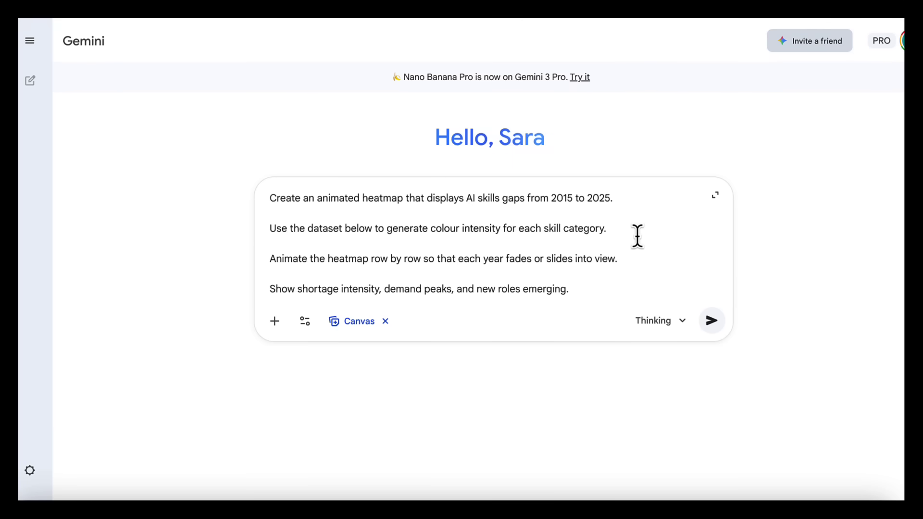
{"action": "scroll", "coordinate": [638, 236], "scroll_direction": "down", "scroll_amount": 3}
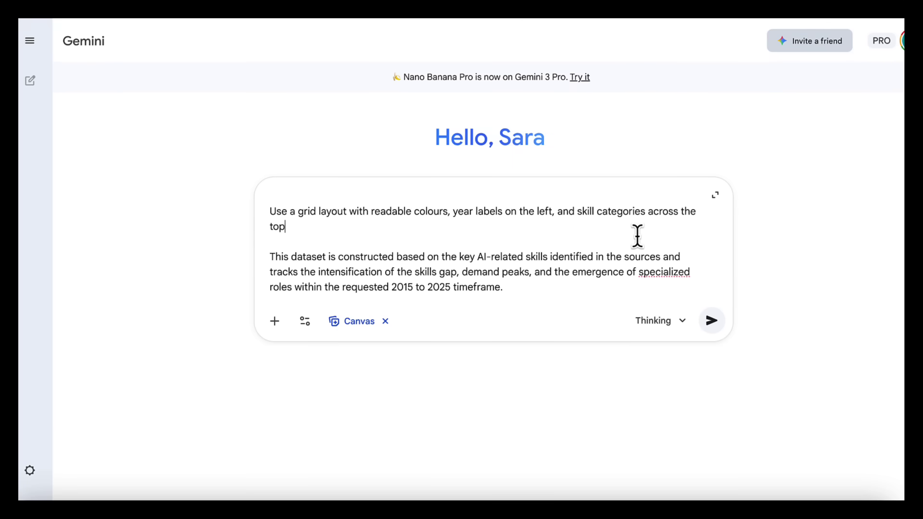
- Submit the heatmap request and review the AI Skills Gap Evolution 2015–2025 heatmap in Canvas
{"action": "left_click", "coordinate": [712, 321]}
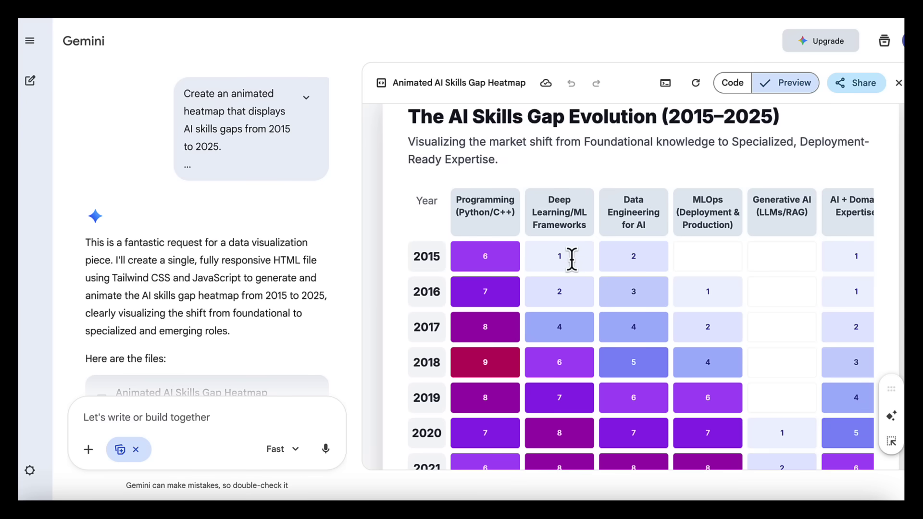
{"action": "scroll", "coordinate": [572, 259], "scroll_direction": "down", "scroll_amount": 6}
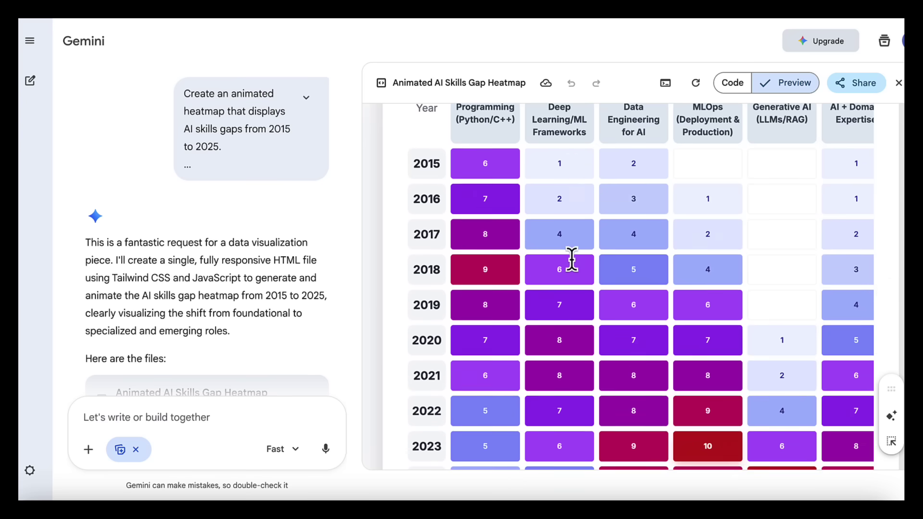
{"action": "scroll", "coordinate": [572, 260], "scroll_direction": "down", "scroll_amount": 3}
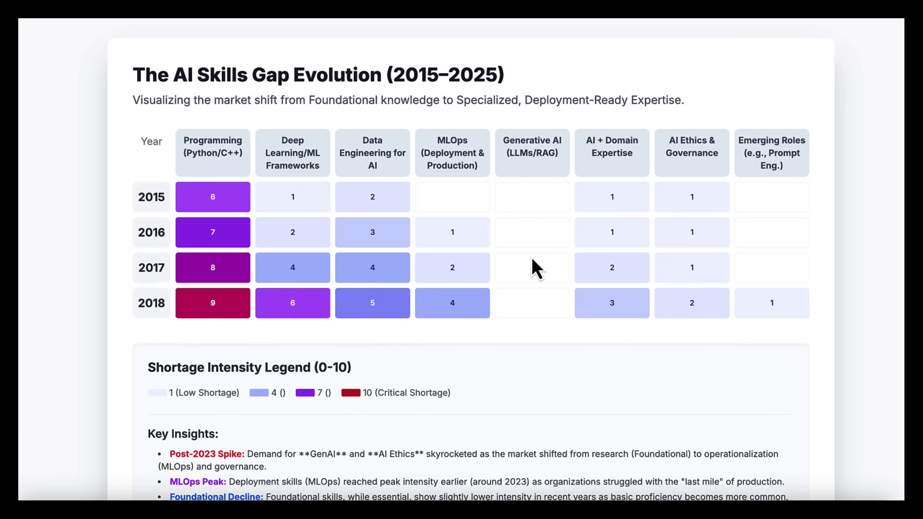
{"action": "scroll", "coordinate": [829, 312], "scroll_direction": "down", "scroll_amount": 4}
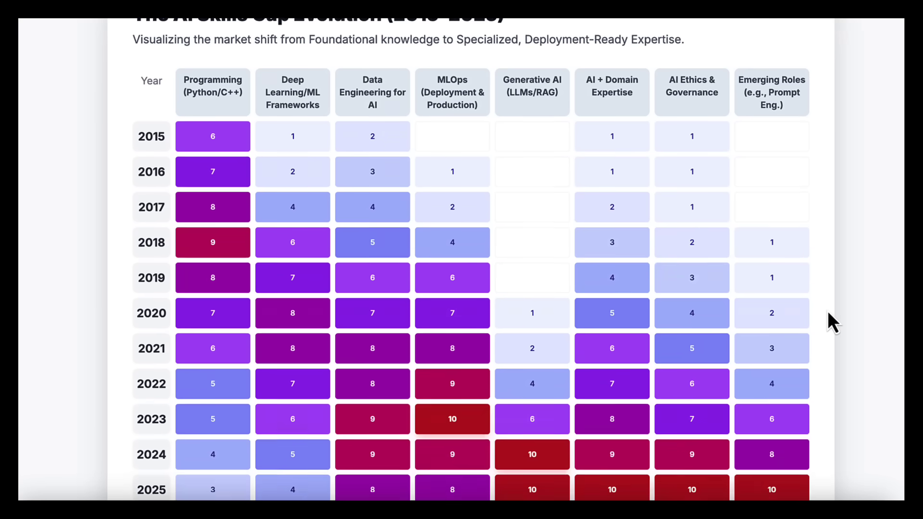
{"action": "scroll", "coordinate": [828, 312], "scroll_direction": "down", "scroll_amount": 3}
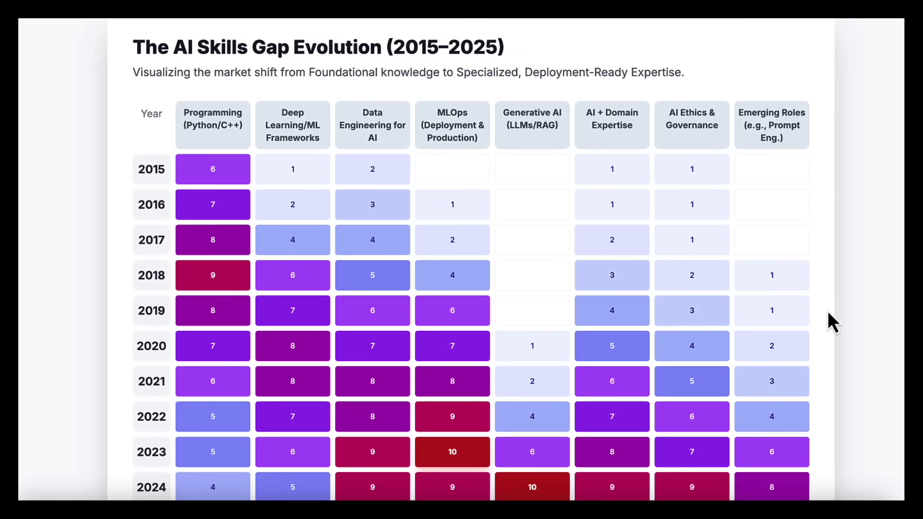
{"action": "scroll", "coordinate": [829, 312], "scroll_direction": "down", "scroll_amount": 1}
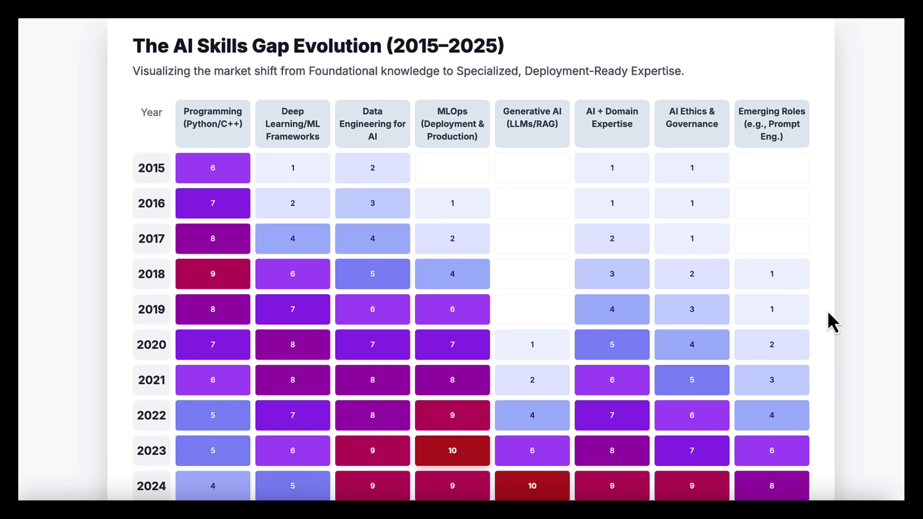
{"action": "scroll", "coordinate": [828, 312], "scroll_direction": "down", "scroll_amount": 4}
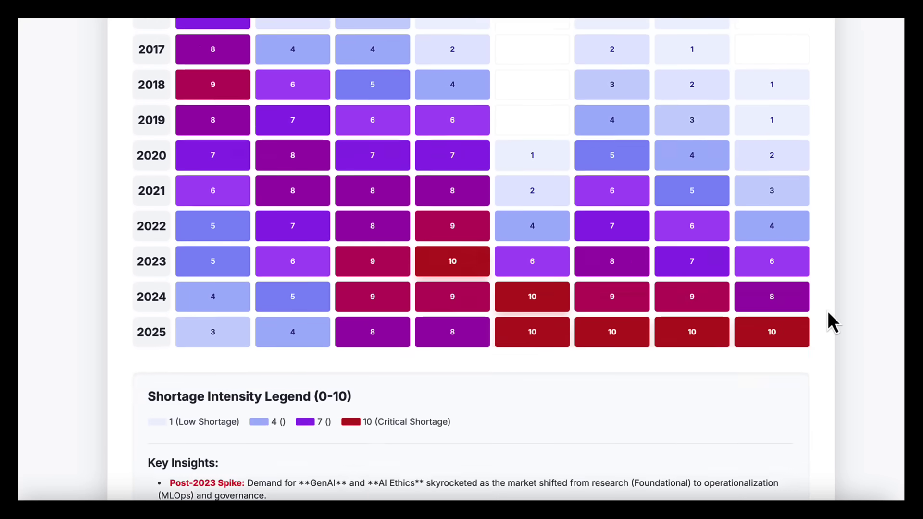
{"action": "scroll", "coordinate": [827, 311], "scroll_direction": "down", "scroll_amount": 2}
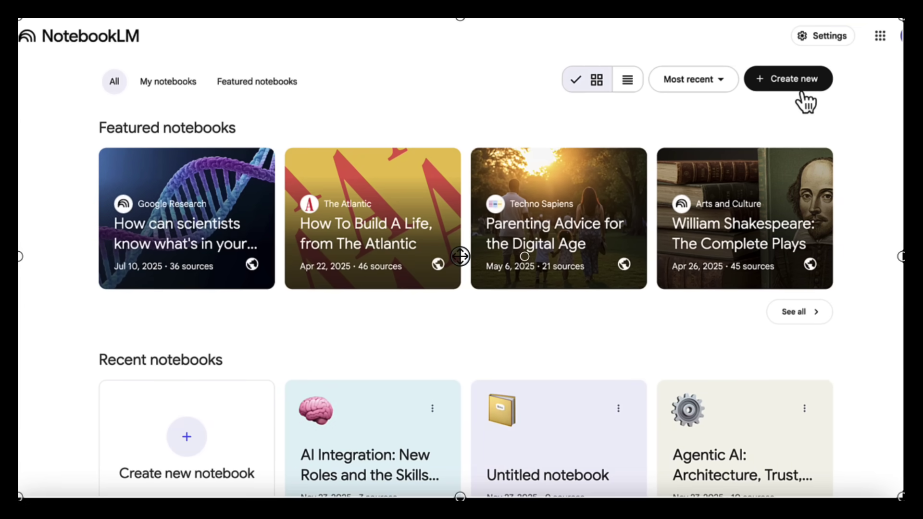
- Create a new notebook and run web research on the pasted AI market trends 2025–2030 query
{"action": "left_click", "coordinate": [802, 93]}
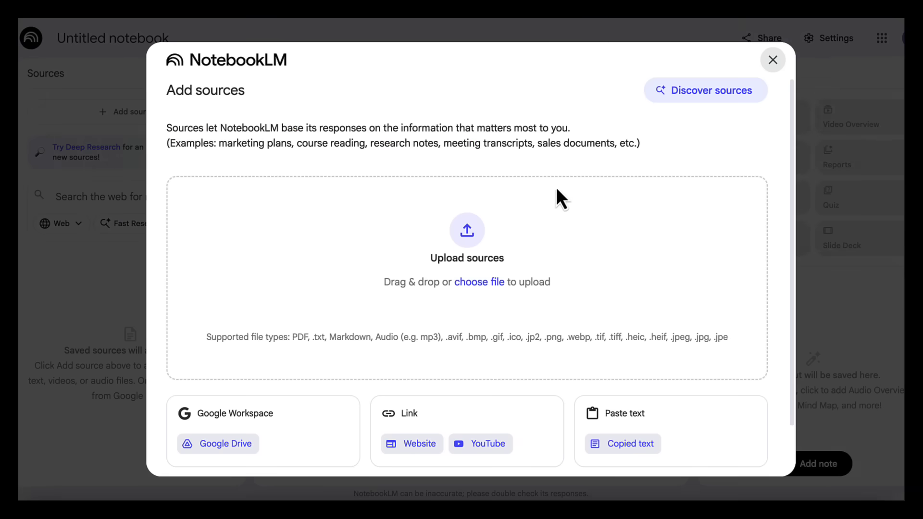
{"action": "key", "text": "Escape"}
{"action": "key", "text": "ctrl+v"}
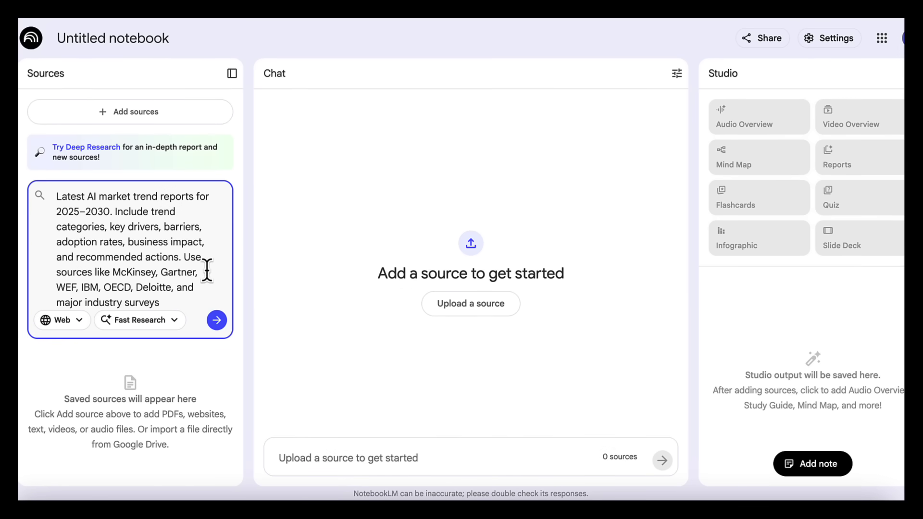
{"action": "left_click", "coordinate": [216, 320]}
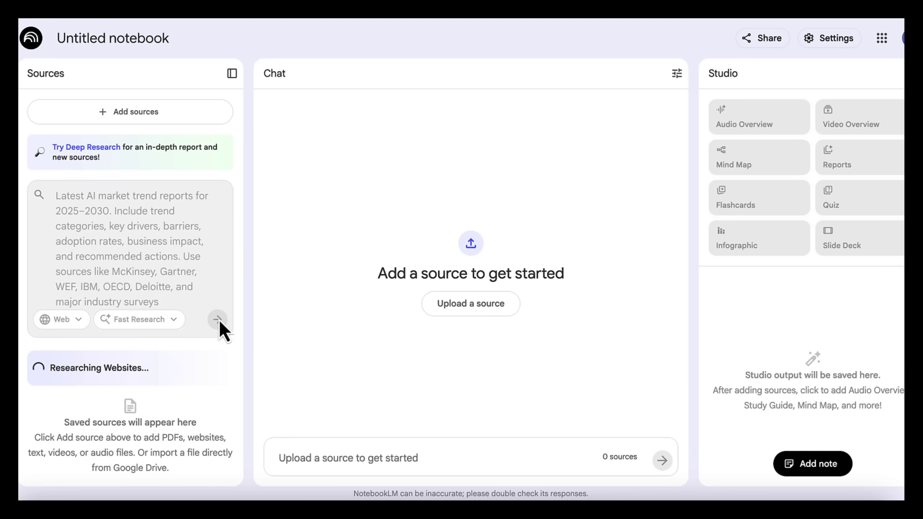
{"action": "left_click", "coordinate": [334, 404]}
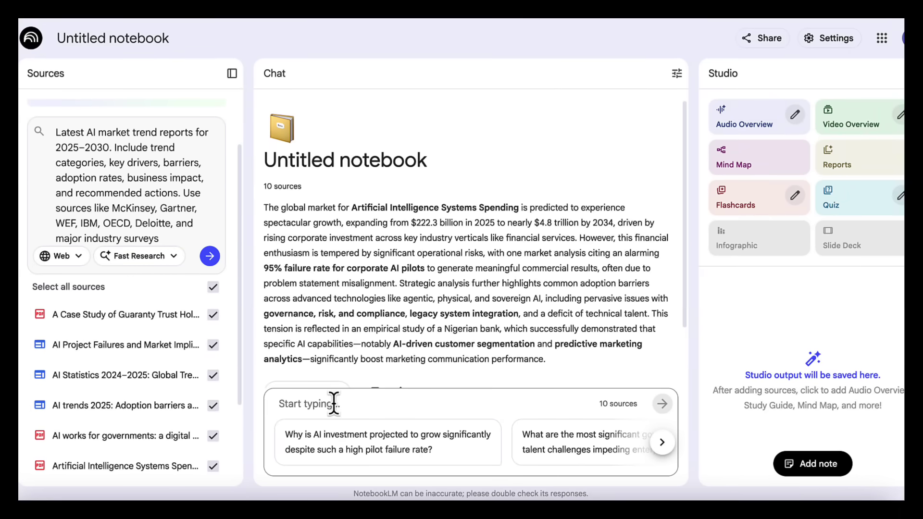
- Ask NotebookLM to tabulate 2025–2030 AI market trends by category, drivers, barriers, adoption, impact and action
{"action": "key", "text": "ctrl+v"}
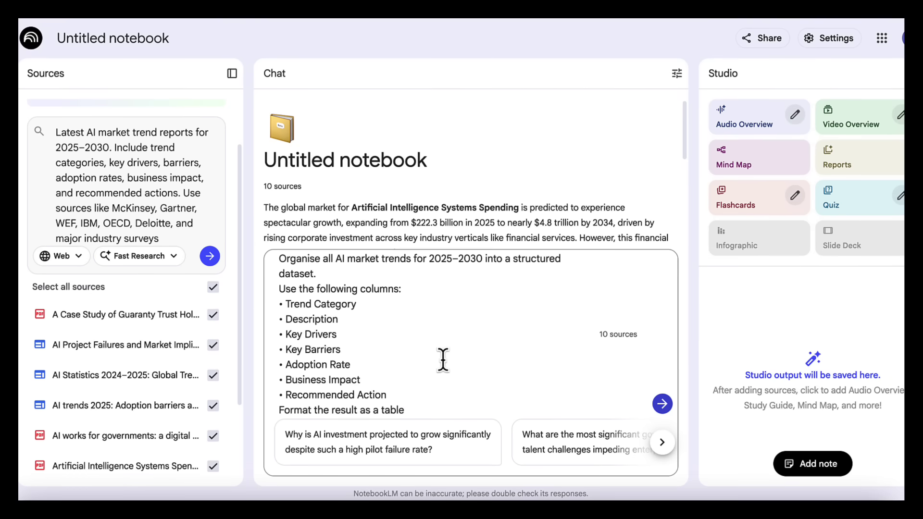
{"action": "left_click", "coordinate": [663, 405]}
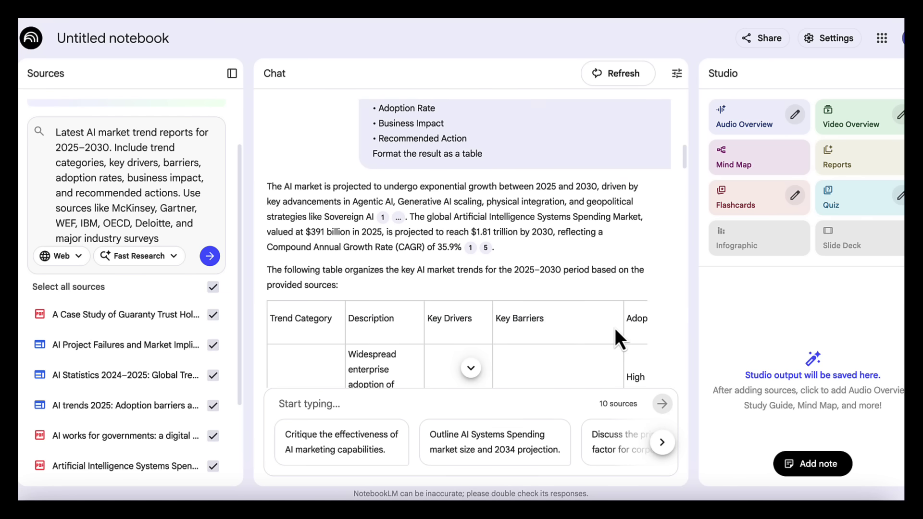
{"action": "scroll", "coordinate": [640, 339], "scroll_direction": "down", "scroll_amount": 1}
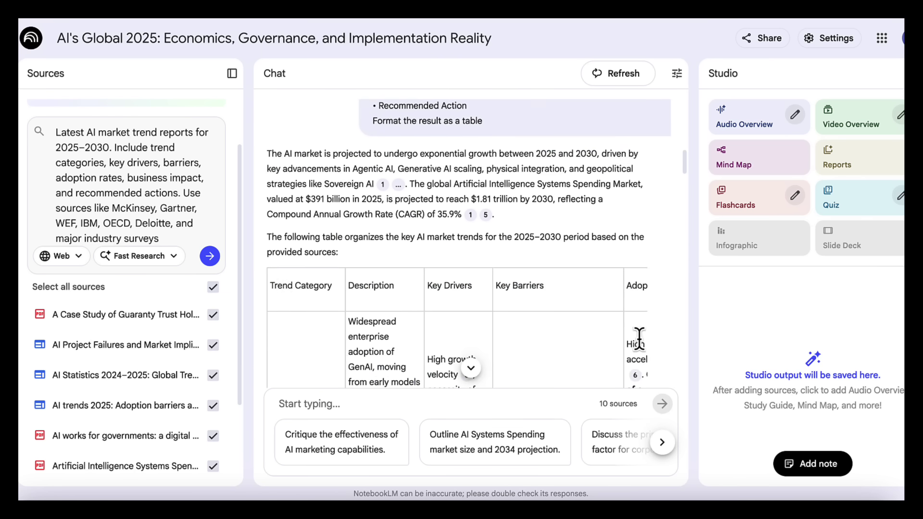
- Look across the full trends table reply and copy the answer
{"action": "scroll", "coordinate": [640, 340], "scroll_direction": "right", "scroll_amount": 3}
{"action": "scroll", "coordinate": [639, 342], "scroll_direction": "left", "scroll_amount": 5}
{"action": "scroll", "coordinate": [594, 349], "scroll_direction": "right", "scroll_amount": 3}
{"action": "scroll", "coordinate": [593, 348], "scroll_direction": "down", "scroll_amount": 5}
{"action": "scroll", "coordinate": [594, 352], "scroll_direction": "down", "scroll_amount": 15}
{"action": "scroll", "coordinate": [594, 352], "scroll_direction": "left", "scroll_amount": 1}
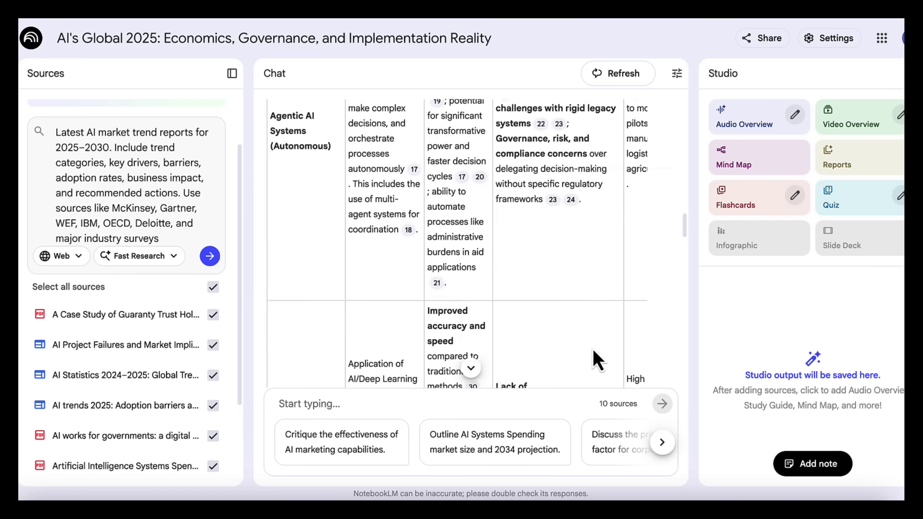
{"action": "scroll", "coordinate": [593, 348], "scroll_direction": "down", "scroll_amount": 5}
{"action": "left_click", "coordinate": [360, 361]}
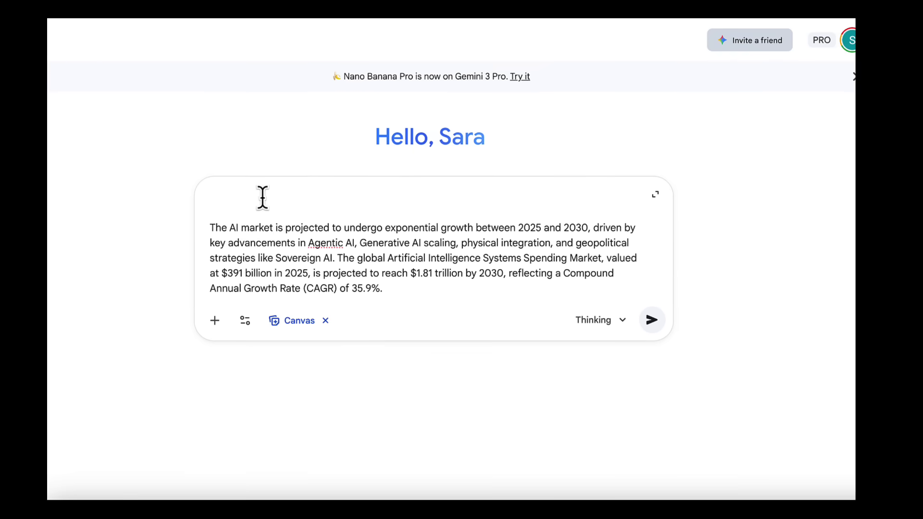
- Paste the strategy board instructions above the trends dataset and send it to Gemini Canvas
{"action": "key", "text": "ctrl+v"}
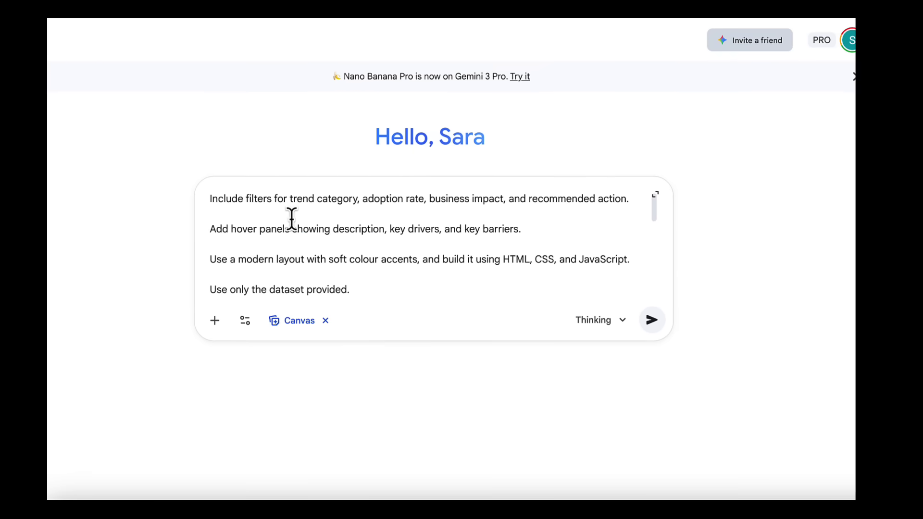
{"action": "scroll", "coordinate": [291, 217], "scroll_direction": "up", "scroll_amount": 3}
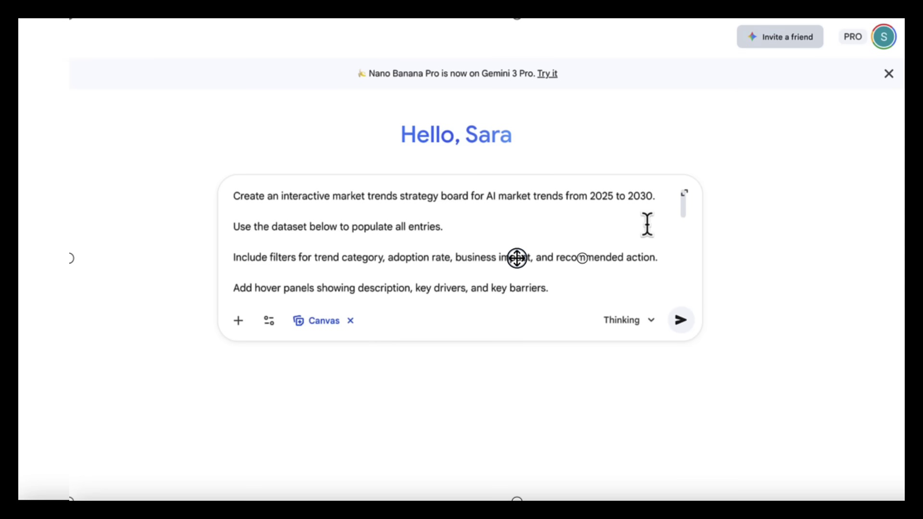
{"action": "key", "text": "Return"}
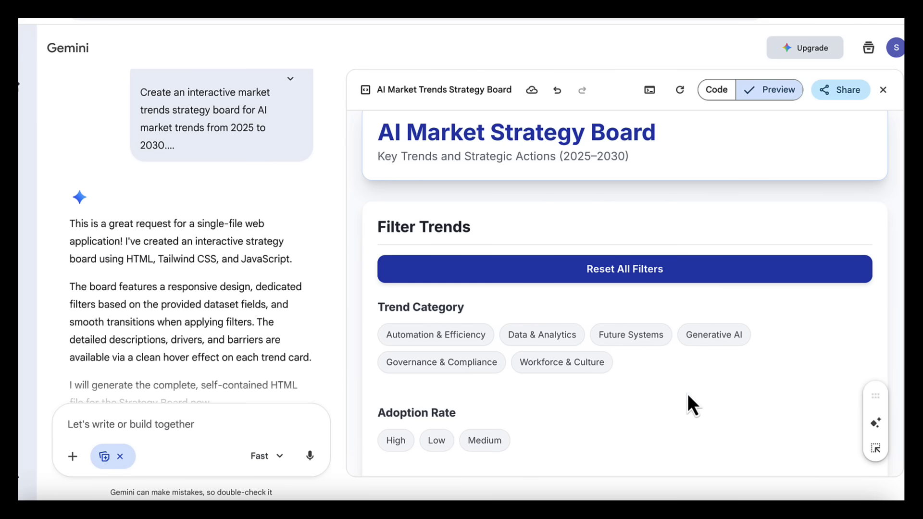
- Scroll through the AI Market Strategy Board preview to view its trend cards
{"action": "scroll", "coordinate": [692, 402], "scroll_direction": "down", "scroll_amount": 1}
{"action": "scroll", "coordinate": [715, 401], "scroll_direction": "down", "scroll_amount": 1}
{"action": "scroll", "coordinate": [755, 394], "scroll_direction": "up", "scroll_amount": 2}
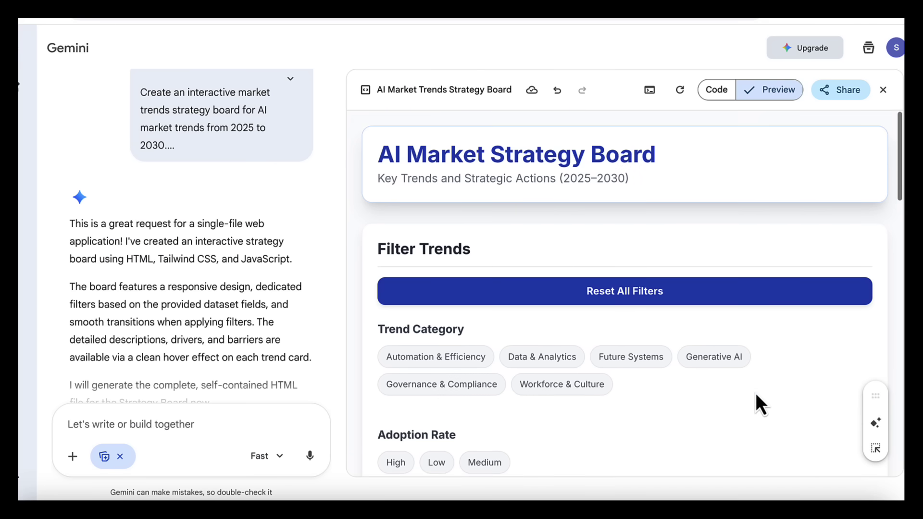
{"action": "scroll", "coordinate": [836, 397], "scroll_direction": "down", "scroll_amount": 10}
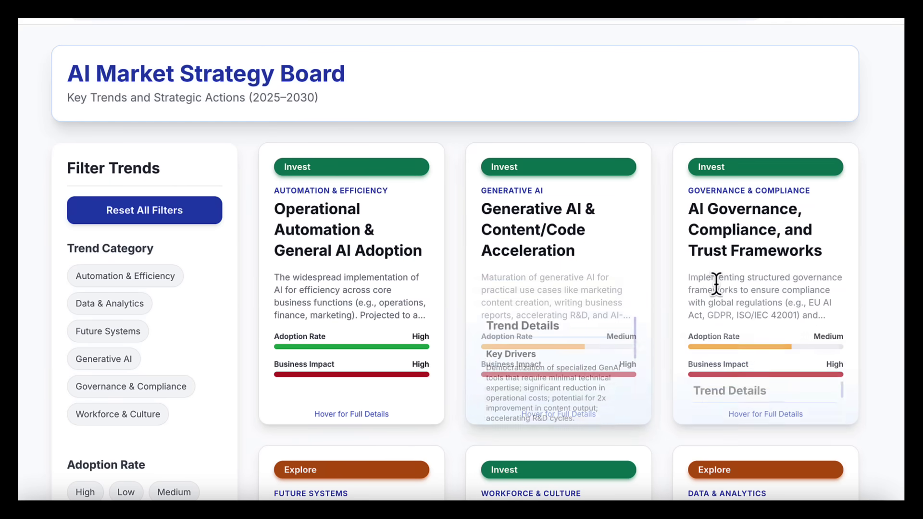
{"action": "scroll", "coordinate": [566, 363], "scroll_direction": "down", "scroll_amount": 2}
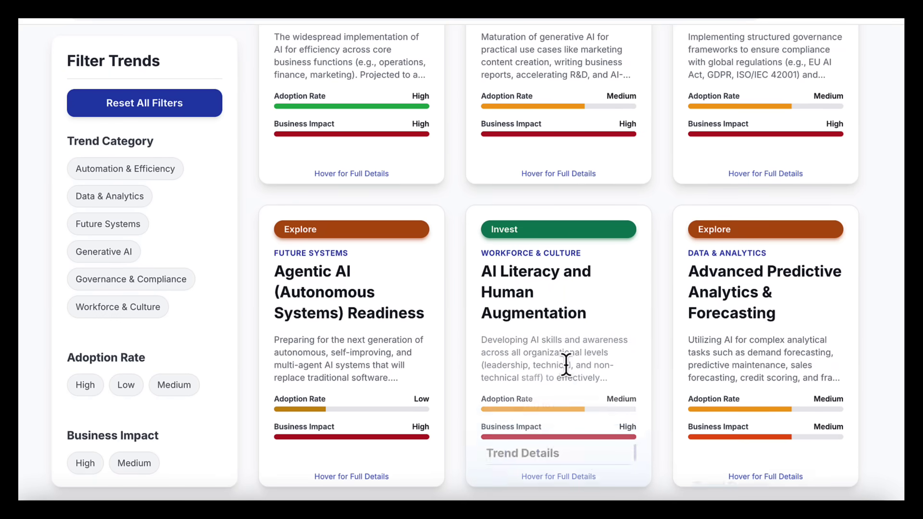
{"action": "left_click", "coordinate": [127, 170]}
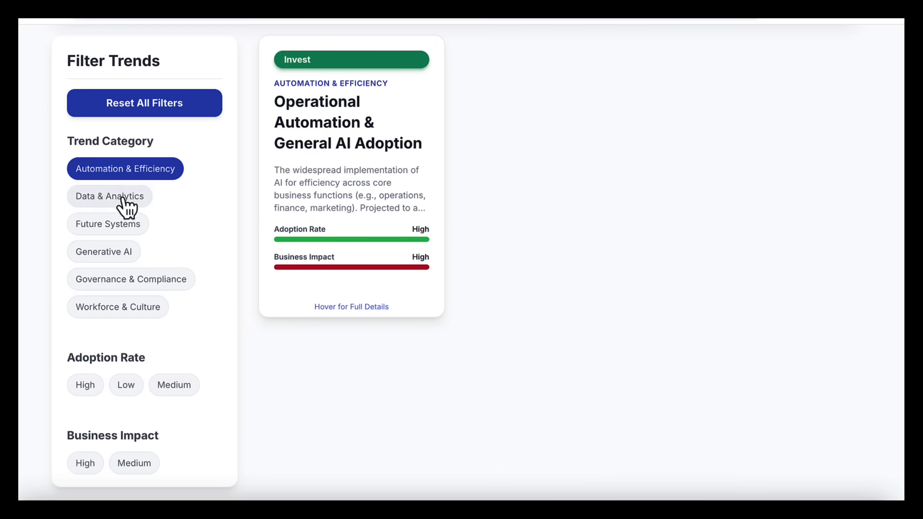
{"action": "left_click", "coordinate": [125, 198]}
{"action": "left_click", "coordinate": [121, 226]}
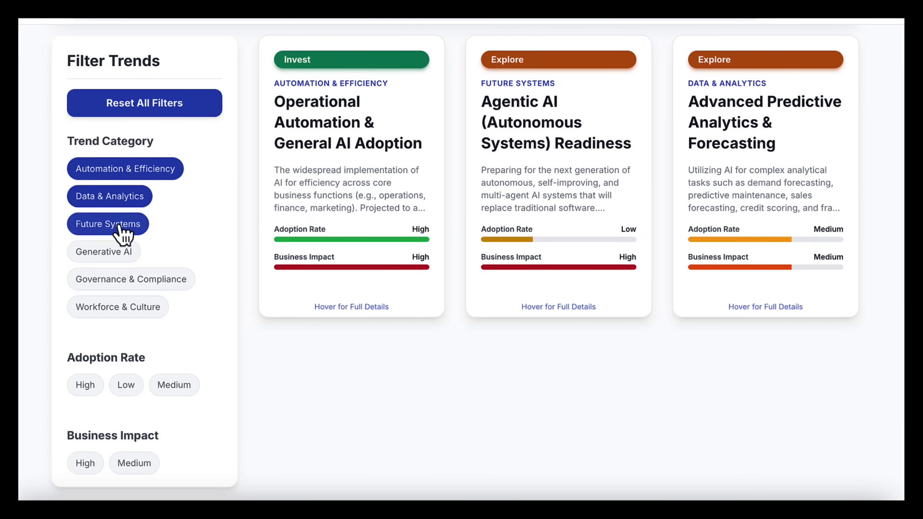
{"action": "left_click", "coordinate": [121, 252]}
{"action": "left_click", "coordinate": [124, 280]}
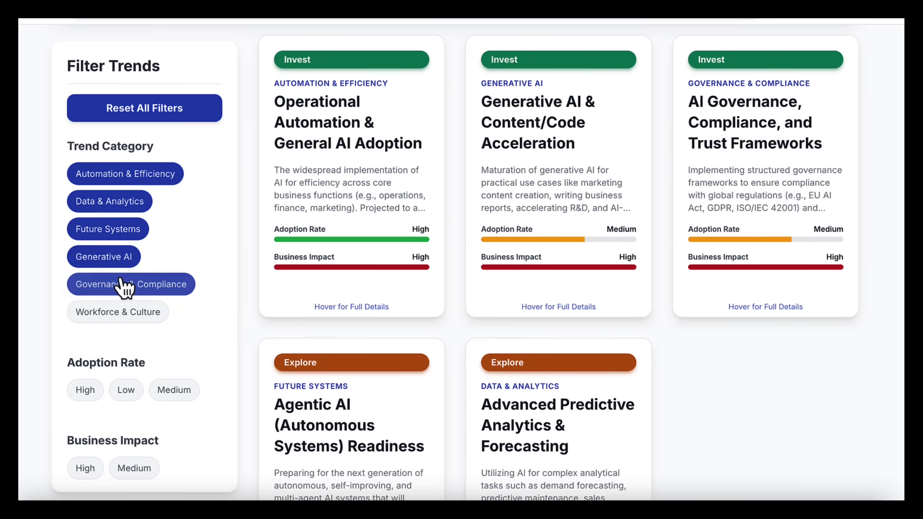
{"action": "left_click", "coordinate": [126, 312]}
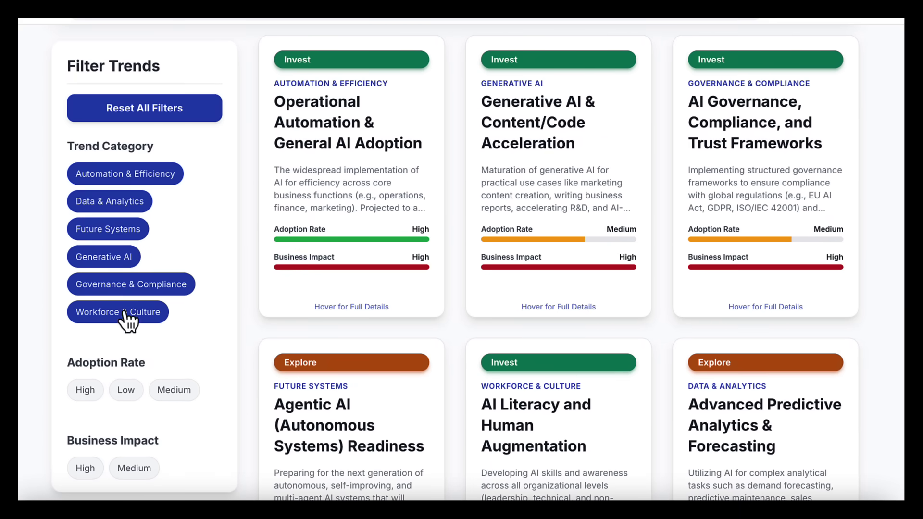
{"action": "left_click", "coordinate": [131, 390]}
{"action": "left_click", "coordinate": [182, 391]}
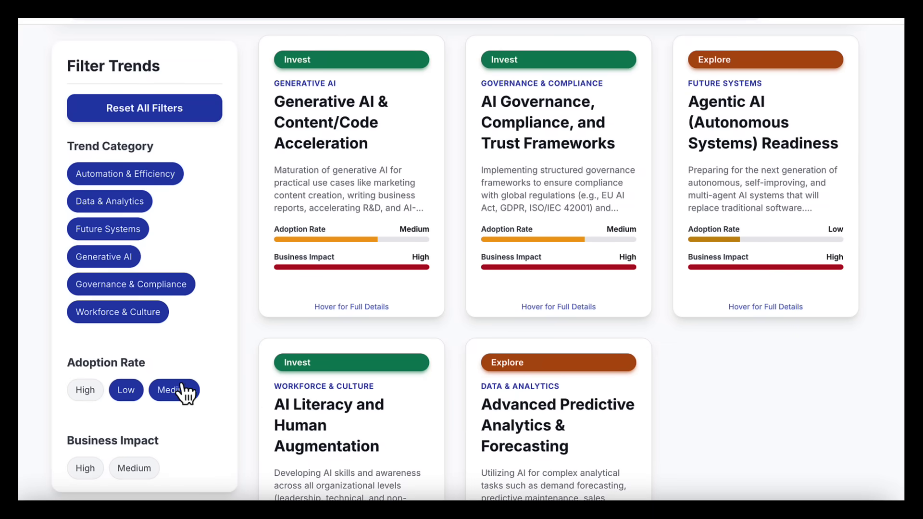
{"action": "left_click", "coordinate": [87, 393]}
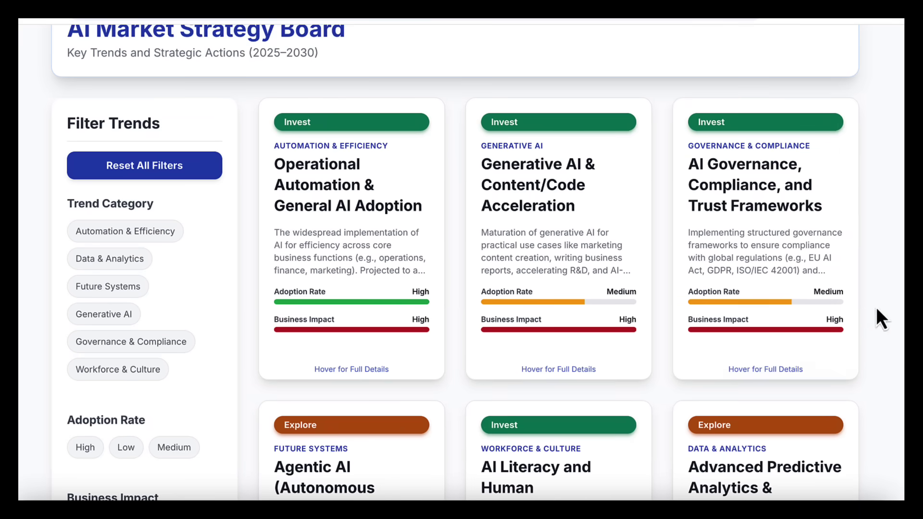
{"action": "mouse_move", "coordinate": [355, 260]}
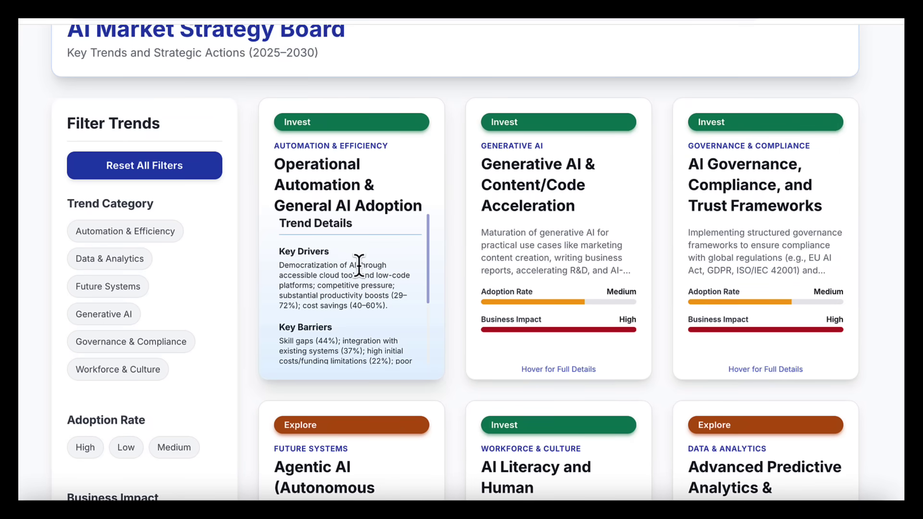
{"action": "mouse_move", "coordinate": [567, 258]}
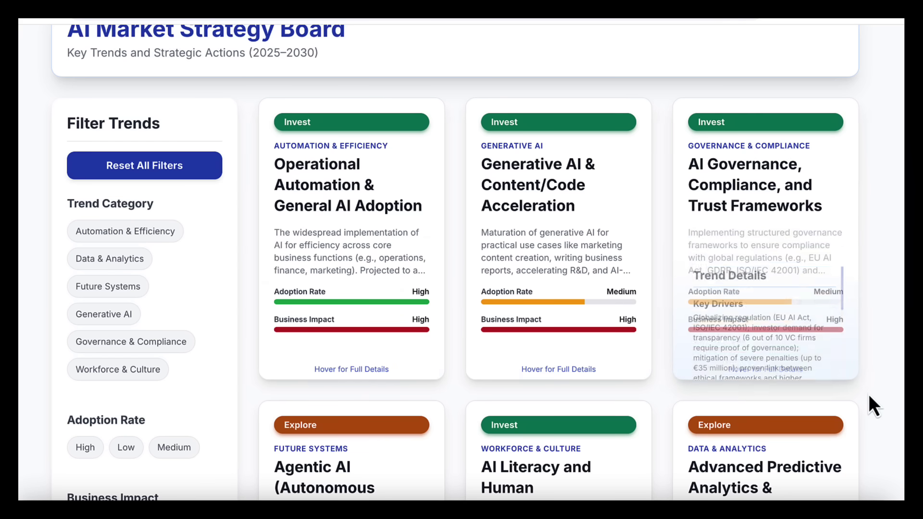
{"action": "scroll", "coordinate": [870, 398], "scroll_direction": "down", "scroll_amount": 1}
{"action": "scroll", "coordinate": [870, 399], "scroll_direction": "down", "scroll_amount": 1}
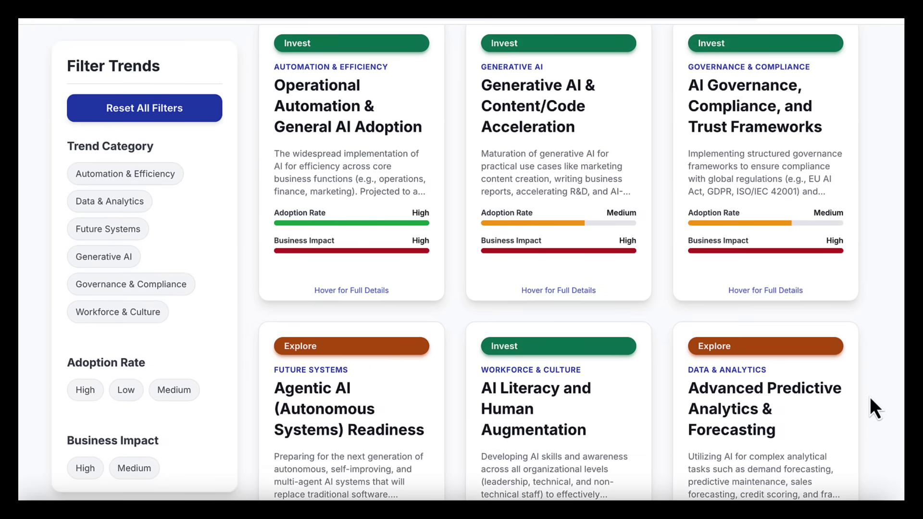
{"action": "scroll", "coordinate": [871, 399], "scroll_direction": "down", "scroll_amount": 1}
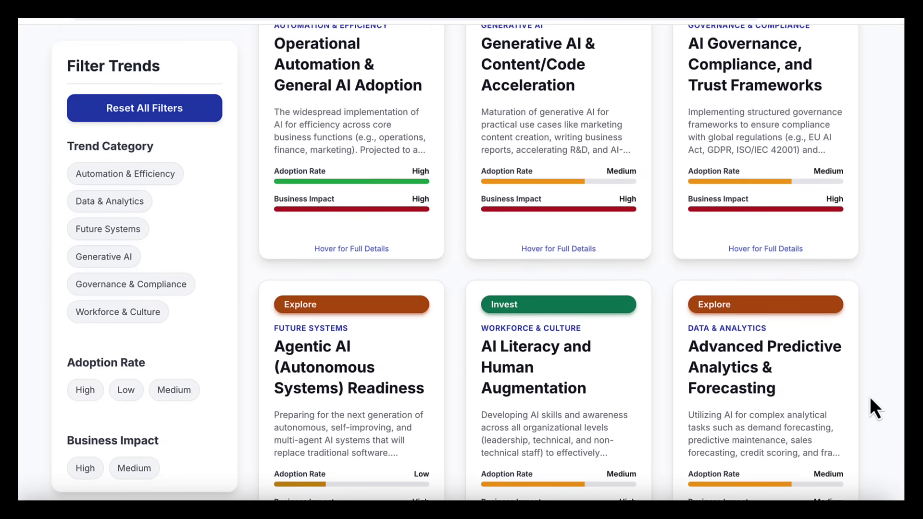
{"action": "scroll", "coordinate": [870, 396], "scroll_direction": "down", "scroll_amount": 1}
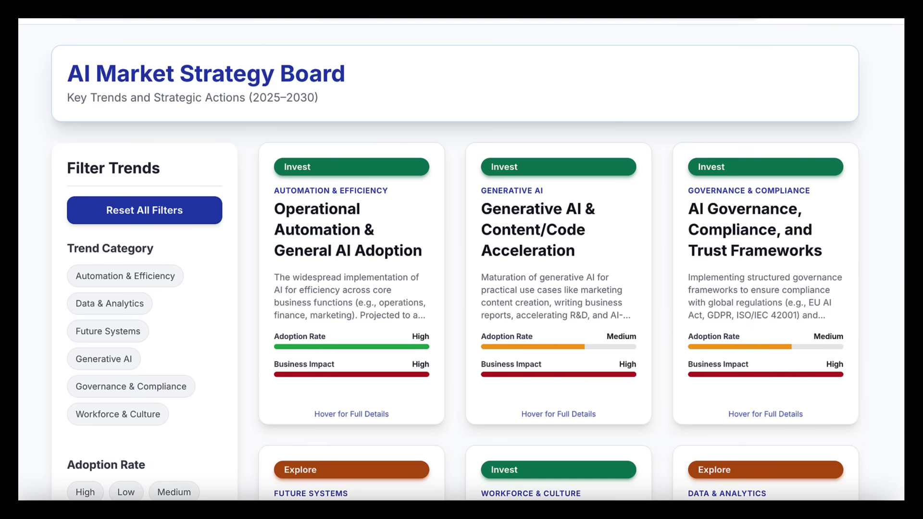
{"action": "scroll", "coordinate": [456, 263], "scroll_direction": "down", "scroll_amount": 2}
{"action": "scroll", "coordinate": [456, 263], "scroll_direction": "up", "scroll_amount": 2}
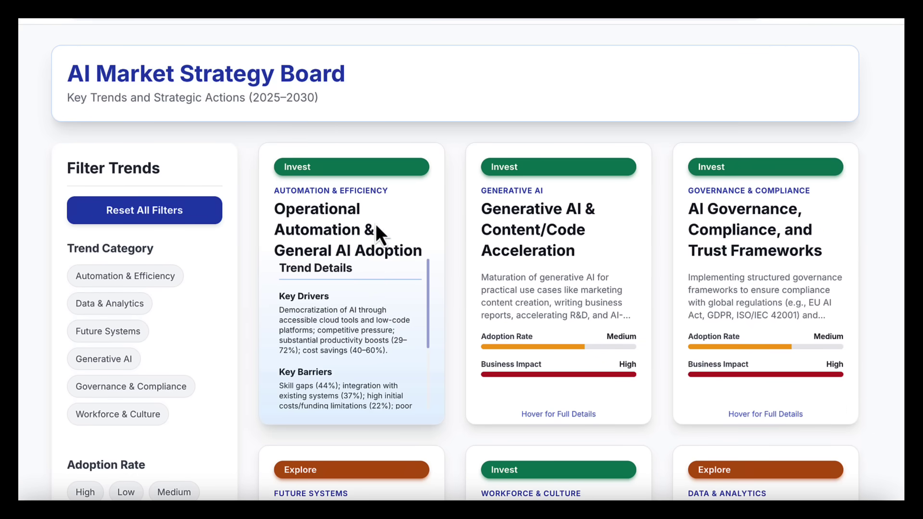
{"action": "scroll", "coordinate": [892, 342], "scroll_direction": "down", "scroll_amount": 5}
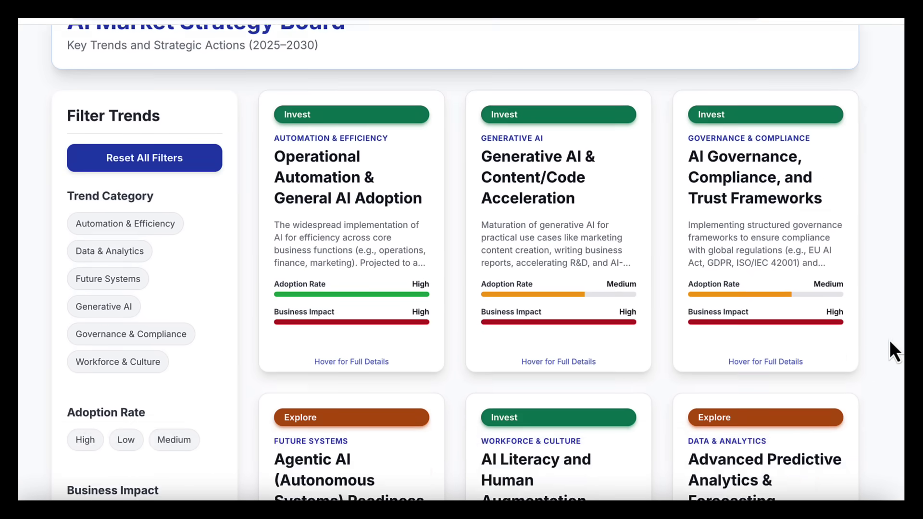
{"action": "scroll", "coordinate": [890, 340], "scroll_direction": "down", "scroll_amount": 2}
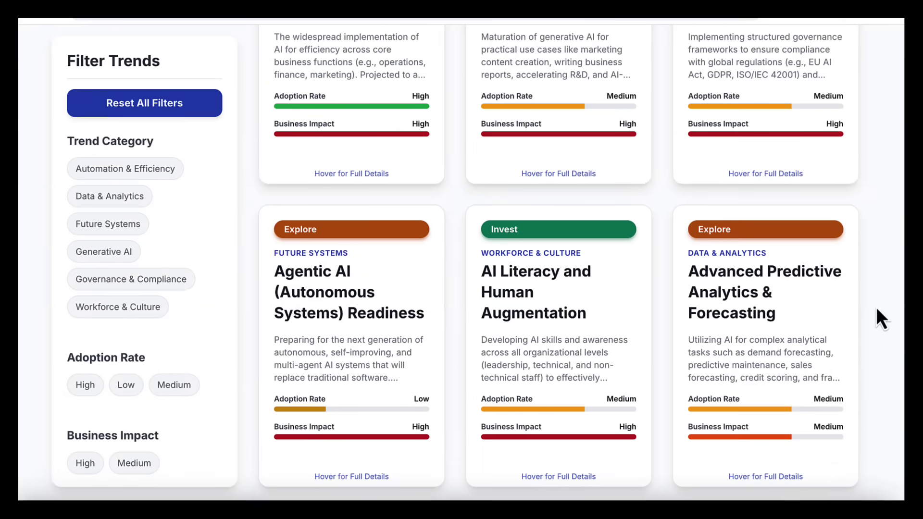
{"action": "scroll", "coordinate": [877, 307], "scroll_direction": "up", "scroll_amount": 4}
{"action": "mouse_move", "coordinate": [794, 272]}
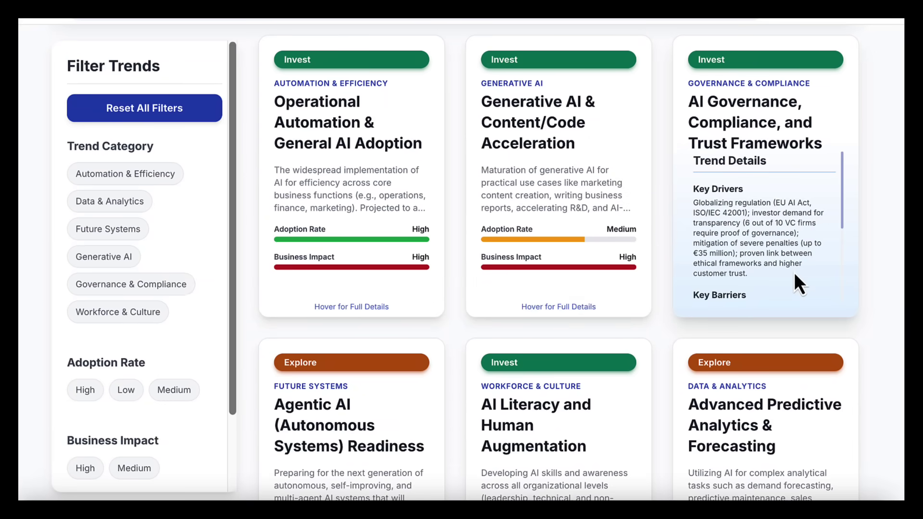
{"action": "scroll", "coordinate": [891, 322], "scroll_direction": "down", "scroll_amount": 4}
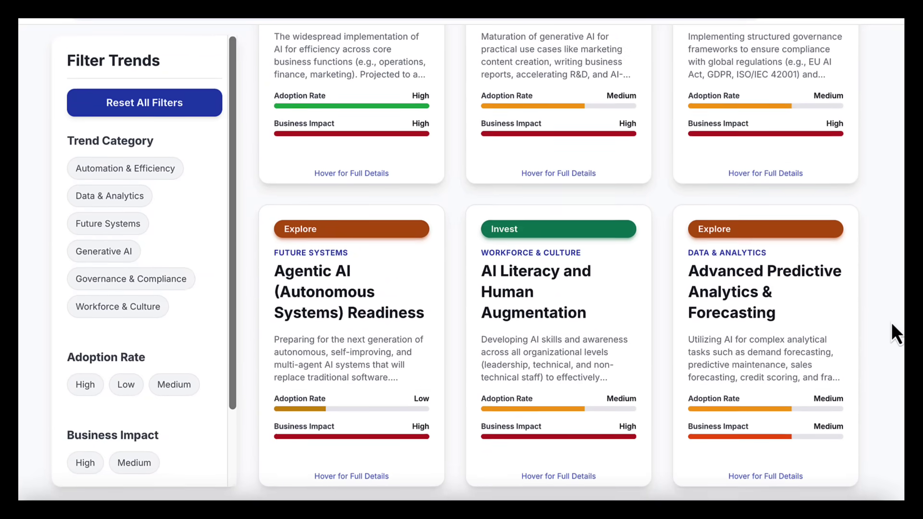
{"action": "scroll", "coordinate": [892, 323], "scroll_direction": "up", "scroll_amount": 7}
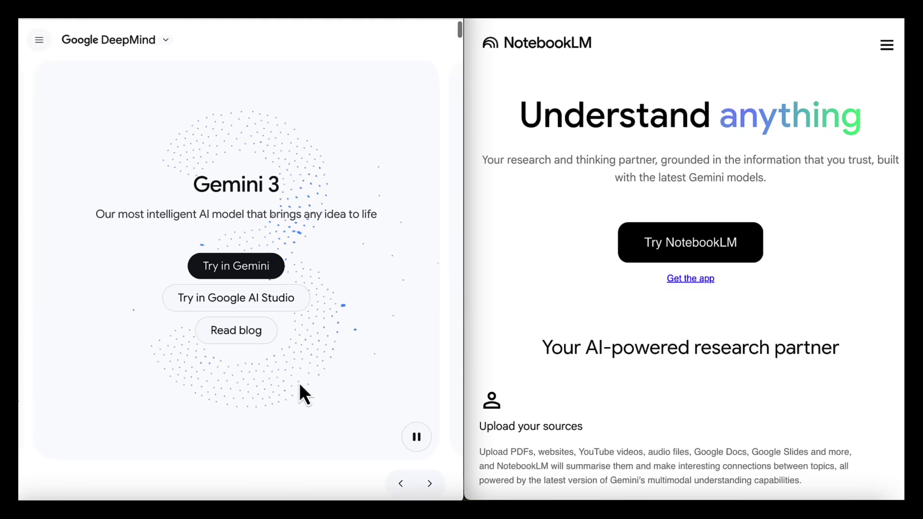
- Scroll down the Google DeepMind Gemini 3 page shown beside the NotebookLM site
{"action": "scroll", "coordinate": [299, 384], "scroll_direction": "down", "scroll_amount": 5}
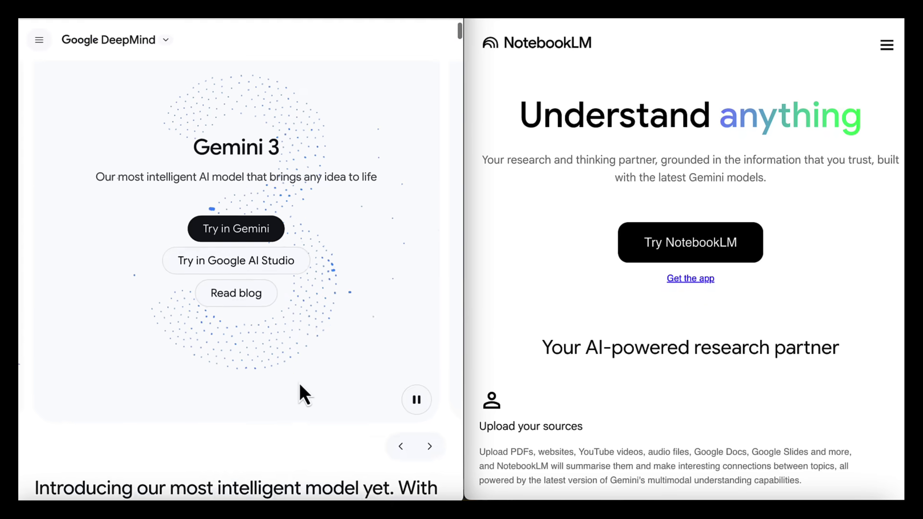
{"action": "scroll", "coordinate": [299, 383], "scroll_direction": "down", "scroll_amount": 10}
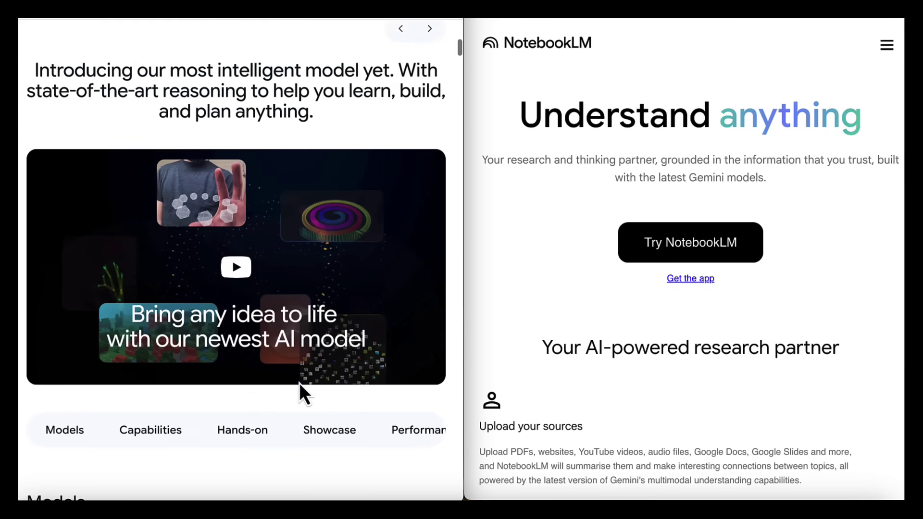
{"action": "scroll", "coordinate": [300, 384], "scroll_direction": "down", "scroll_amount": 5}
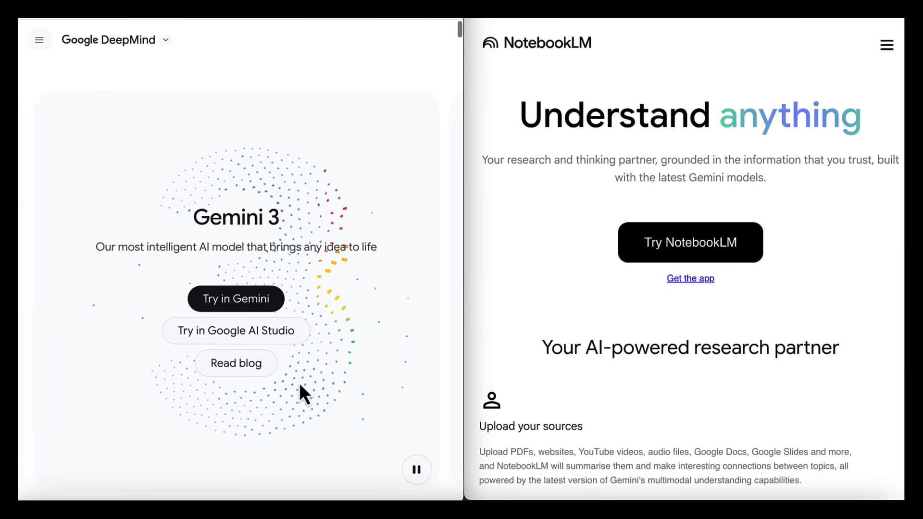
{"action": "scroll", "coordinate": [300, 383], "scroll_direction": "down", "scroll_amount": 1}
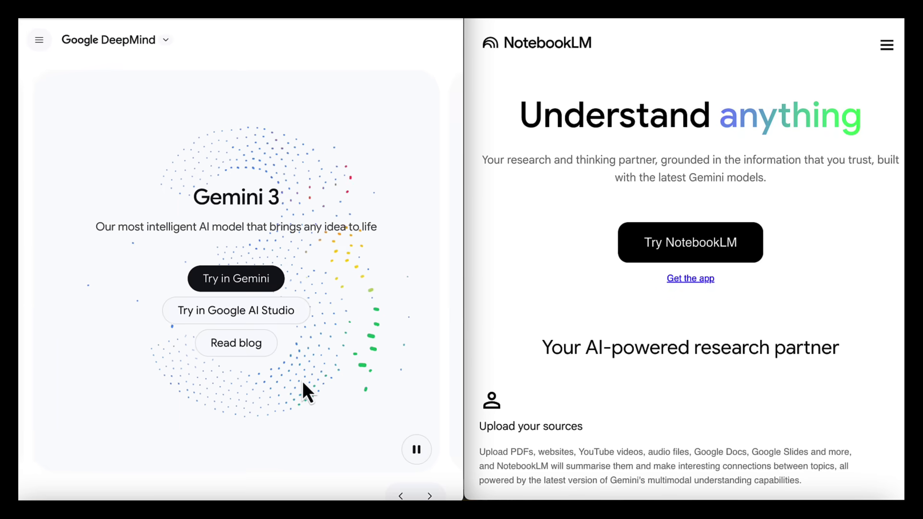